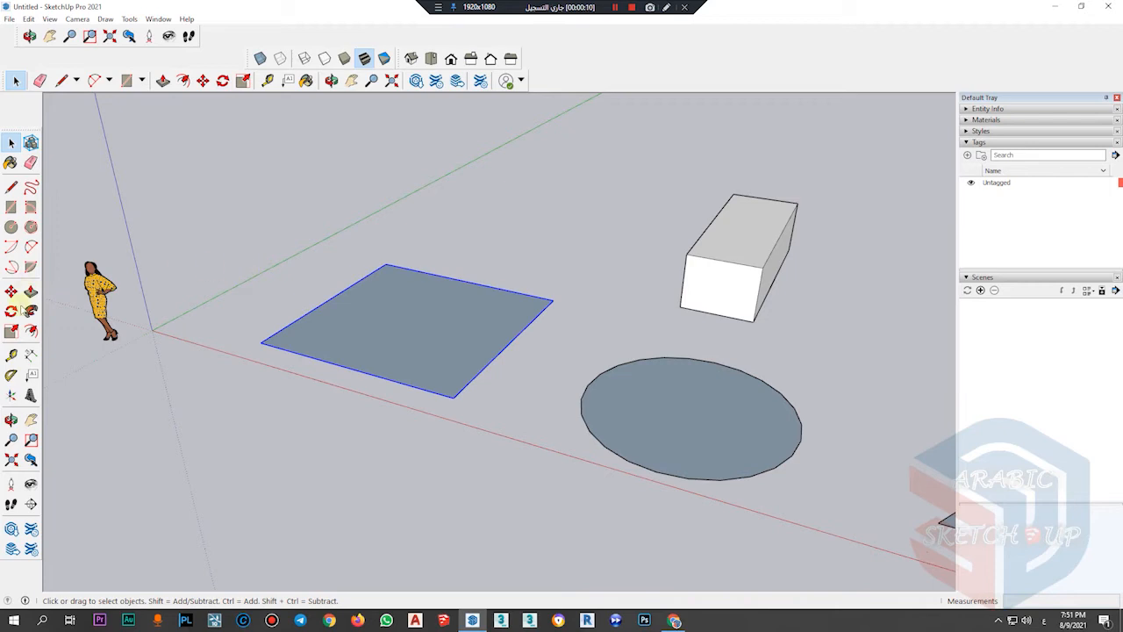
Scale the square face uniformly from its far corner by a factor of 2, then by a factor of 0.5.
{"action": "left_click", "coordinate": [10, 331]}
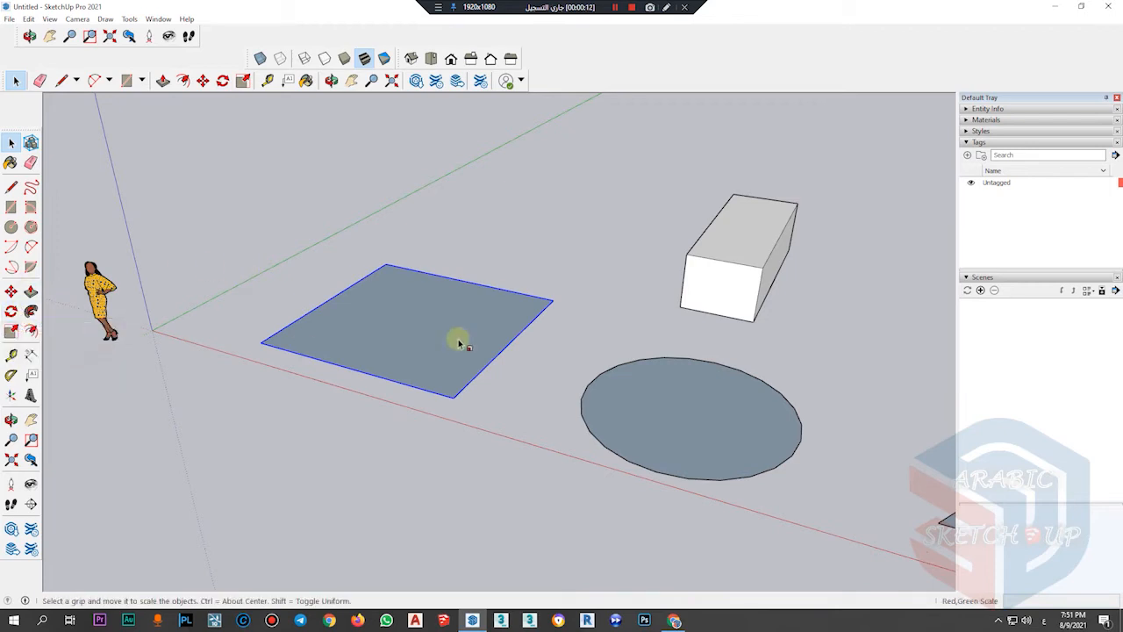
{"action": "scroll", "coordinate": [397, 301], "scroll_direction": "up", "scroll_amount": 4}
{"action": "key", "text": "alt"}
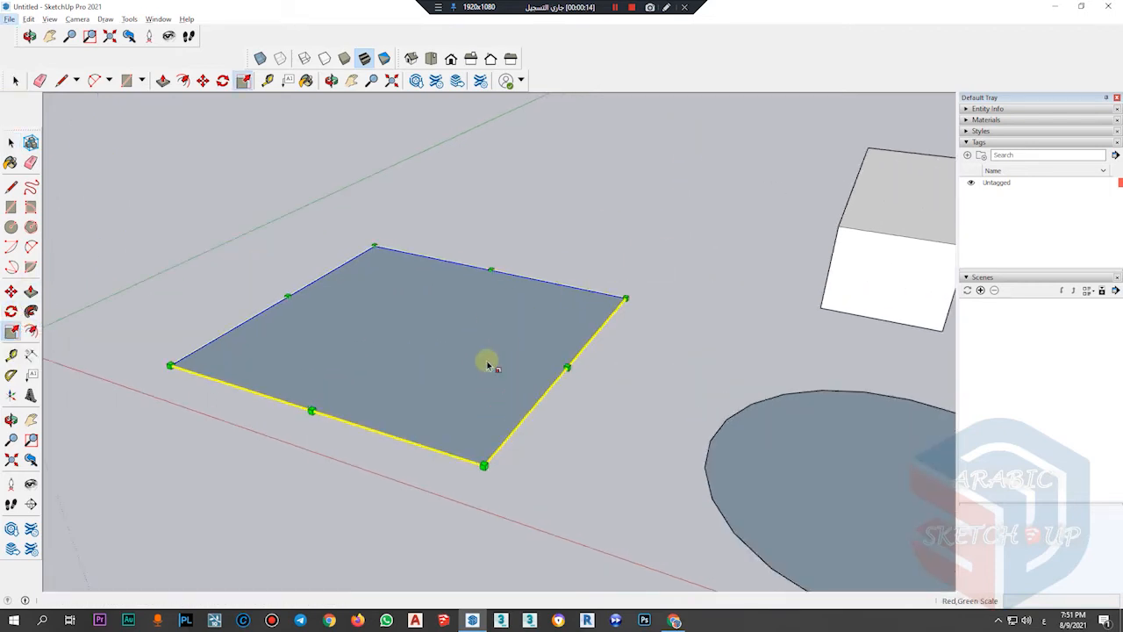
{"action": "scroll", "coordinate": [488, 366], "scroll_direction": "down", "scroll_amount": 5}
{"action": "scroll", "coordinate": [478, 359], "scroll_direction": "up", "scroll_amount": 5}
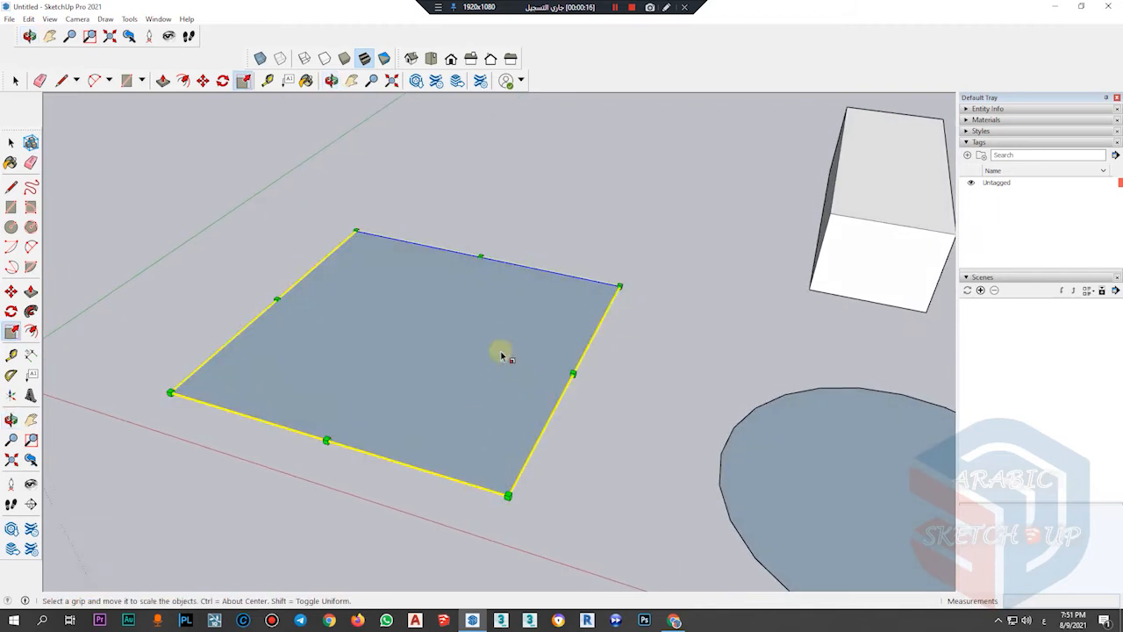
{"action": "scroll", "coordinate": [363, 372], "scroll_direction": "down", "scroll_amount": 3}
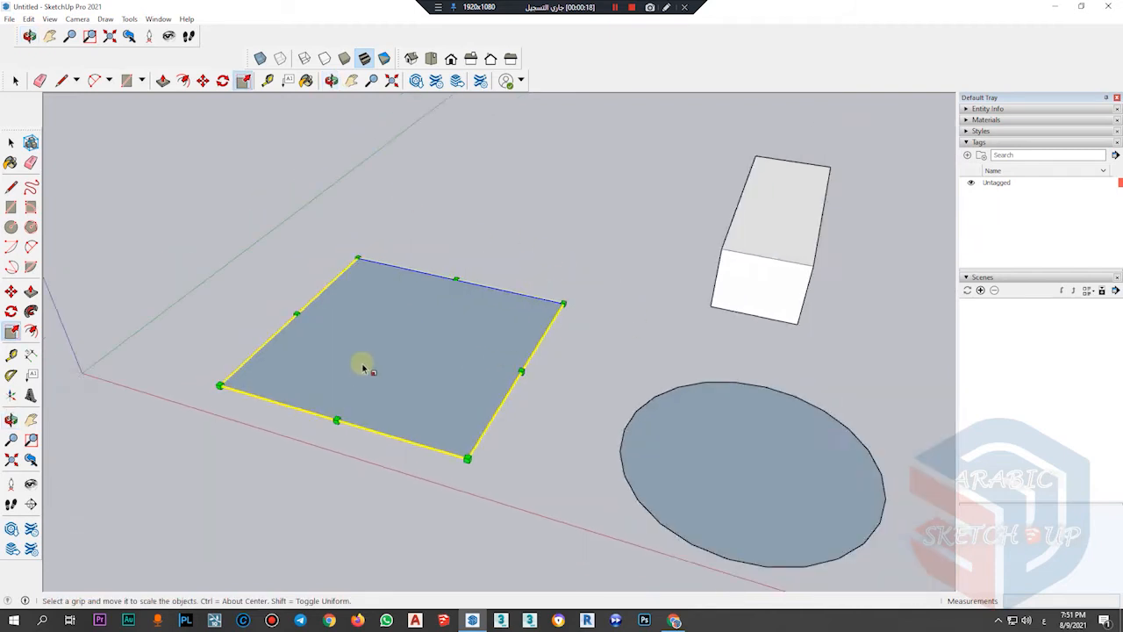
{"action": "left_click_drag", "start_coordinate": [532, 316], "coordinate": [877, 456]}
{"action": "left_click_drag", "start_coordinate": [944, 580], "coordinate": [593, 342]}
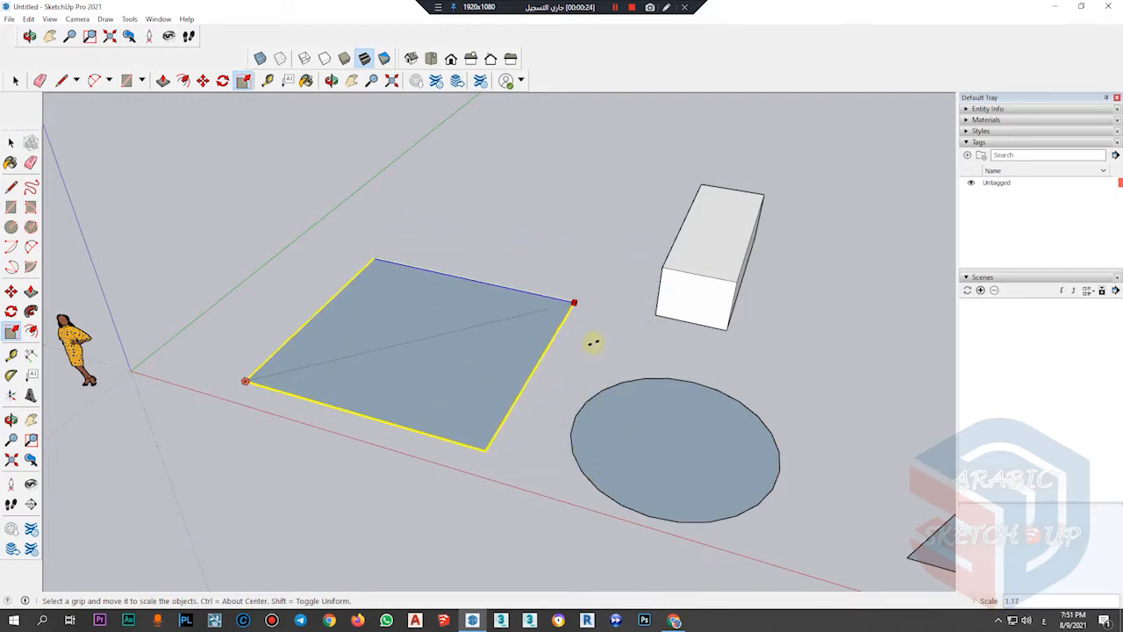
{"action": "key", "text": "Return"}
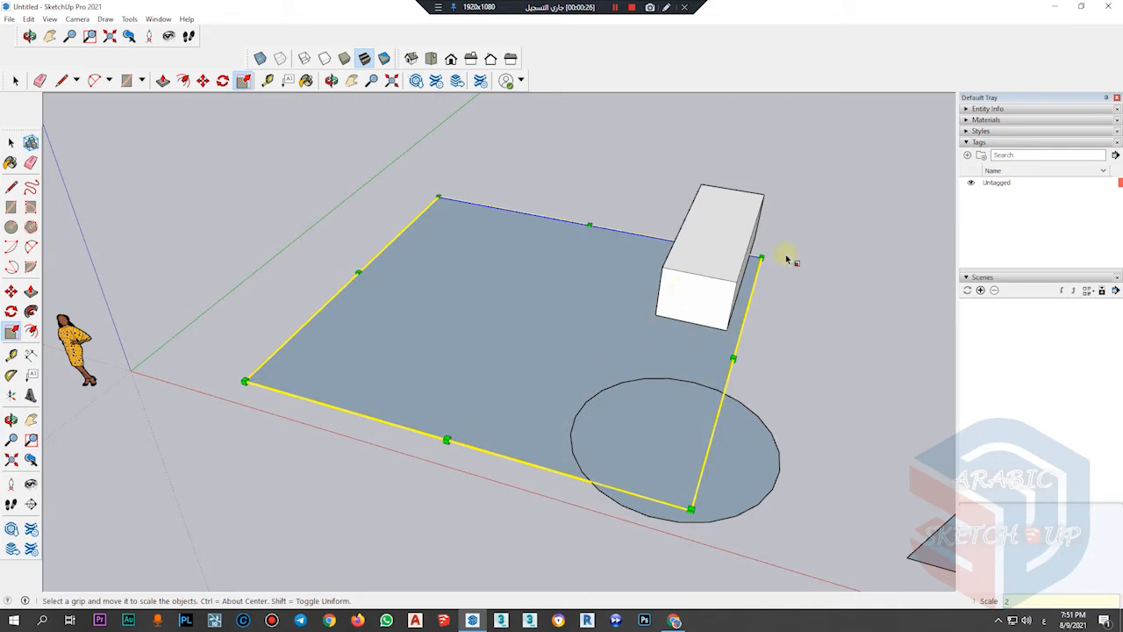
{"action": "left_click_drag", "start_coordinate": [763, 256], "coordinate": [635, 306]}
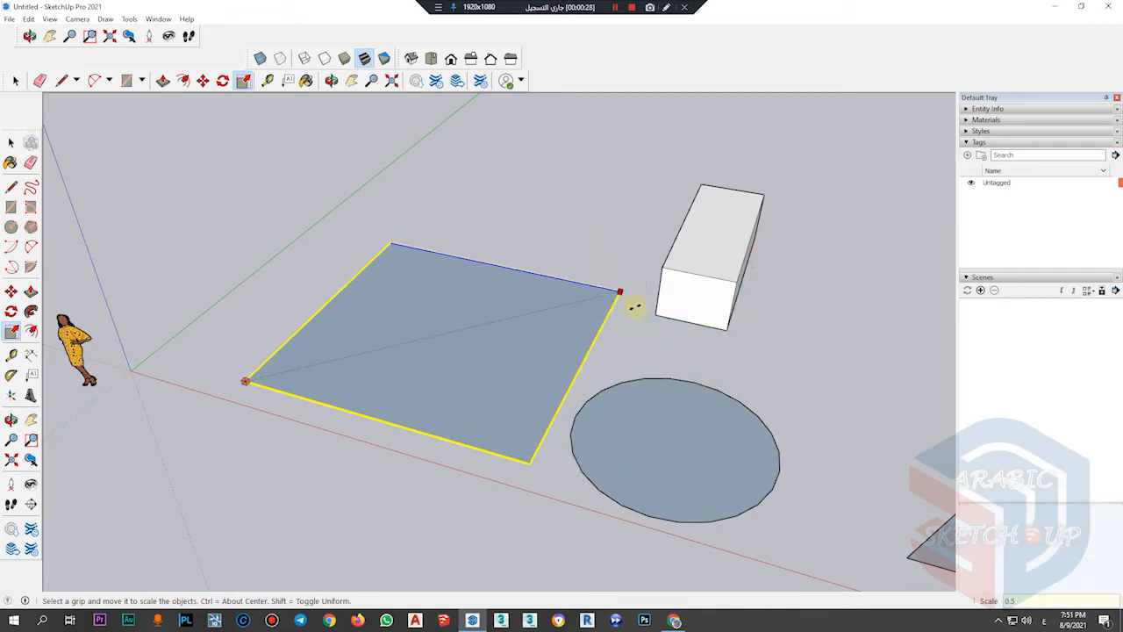
{"action": "key", "text": "Return"}
Narrow the square face from one side and stretch its opposite edge out to the green axis.
{"action": "scroll", "coordinate": [441, 411], "scroll_direction": "up", "scroll_amount": 1}
{"action": "left_click_drag", "start_coordinate": [511, 356], "coordinate": [432, 337]}
{"action": "left_click_drag", "start_coordinate": [289, 301], "coordinate": [225, 246]}
{"action": "middle_click_drag", "start_coordinate": [338, 335], "coordinate": [366, 377]}
{"action": "scroll", "coordinate": [283, 346], "scroll_direction": "down", "scroll_amount": 3}
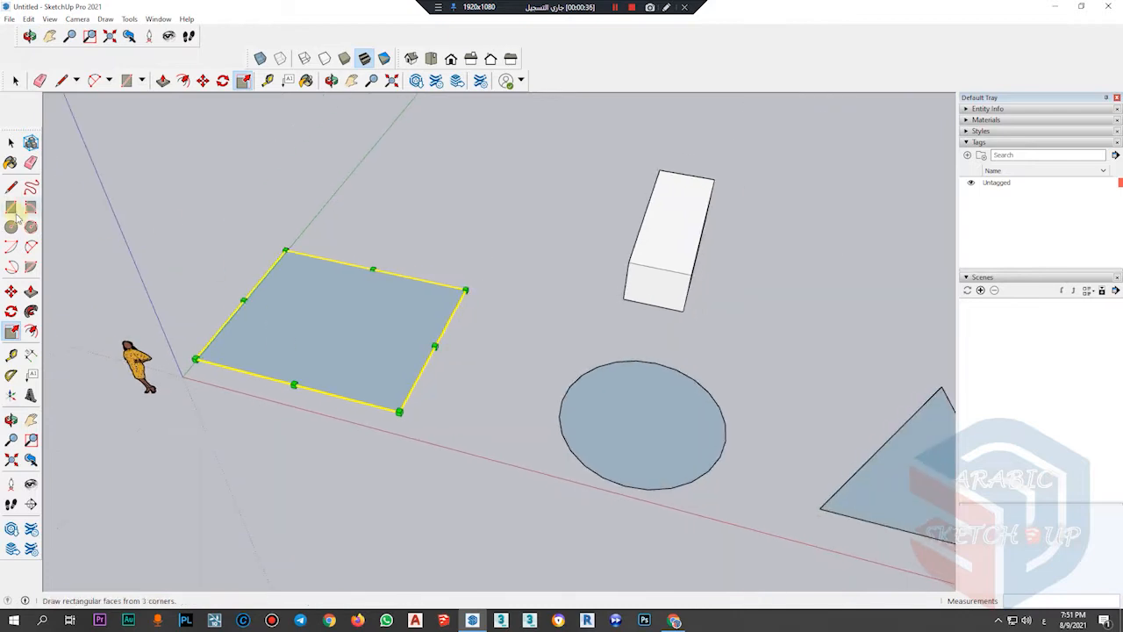
{"action": "scroll", "coordinate": [482, 526], "scroll_direction": "down", "scroll_amount": 2}
{"action": "scroll", "coordinate": [373, 376], "scroll_direction": "up", "scroll_amount": 3}
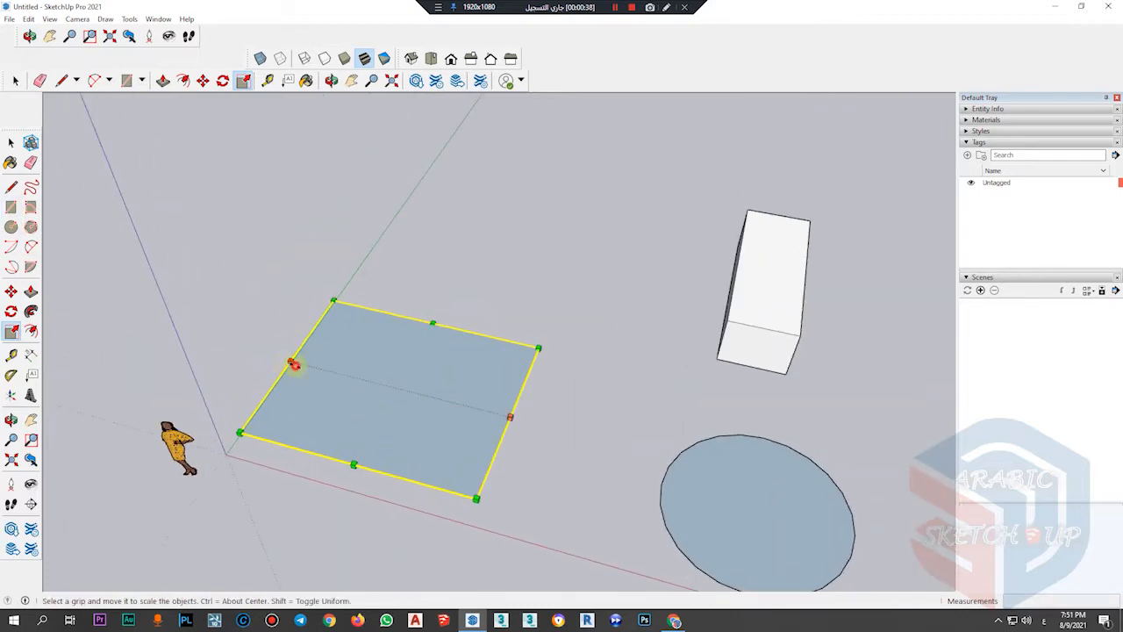
Scale the face along the red axis into a narrow rectangle and adjust its length along the green axis.
{"action": "left_click_drag", "start_coordinate": [290, 361], "coordinate": [416, 416]}
{"action": "middle_click_drag", "start_coordinate": [415, 416], "coordinate": [466, 368]}
{"action": "left_click_drag", "start_coordinate": [463, 357], "coordinate": [458, 324]}
{"action": "scroll", "coordinate": [345, 364], "scroll_direction": "down", "scroll_amount": 1}
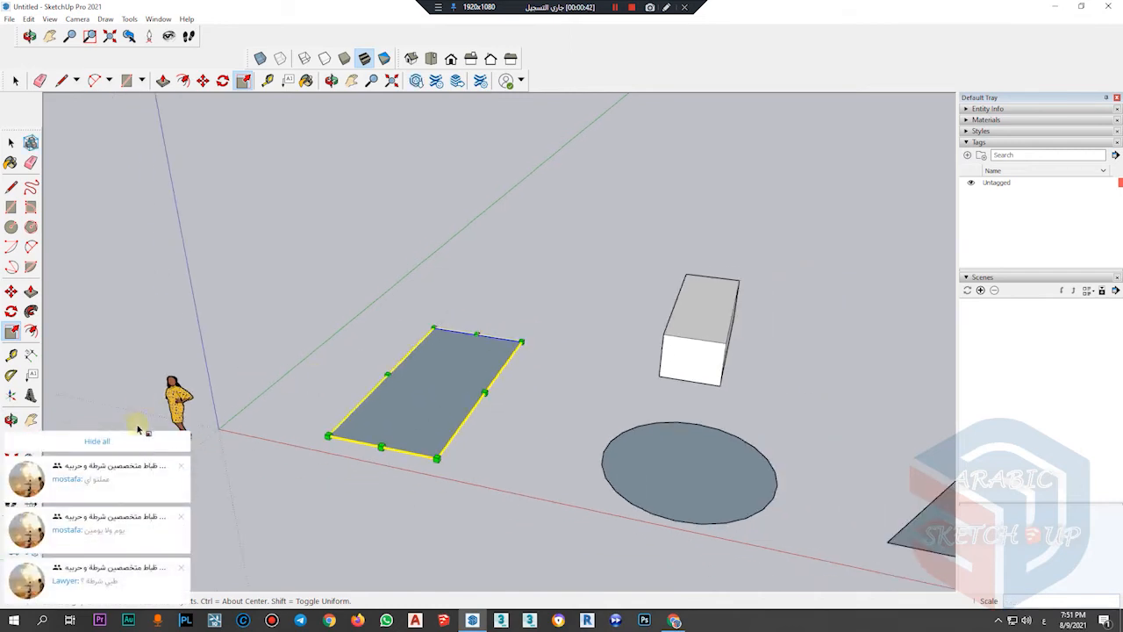
Hide all the chat notifications covering the model and show the hidden system icons.
{"action": "left_click", "coordinate": [169, 440]}
{"action": "left_click", "coordinate": [997, 620]}
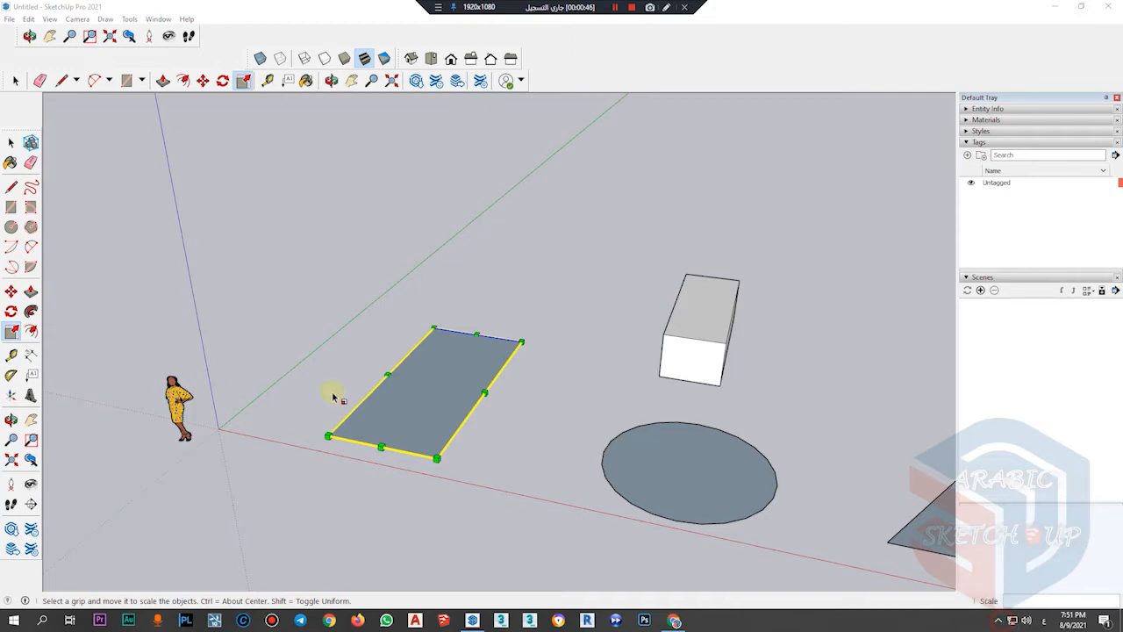
Select the circle and examine the bounding box around it.
{"action": "scroll", "coordinate": [394, 413], "scroll_direction": "down", "scroll_amount": 1}
{"action": "middle_click_drag", "start_coordinate": [581, 475], "coordinate": [570, 493]}
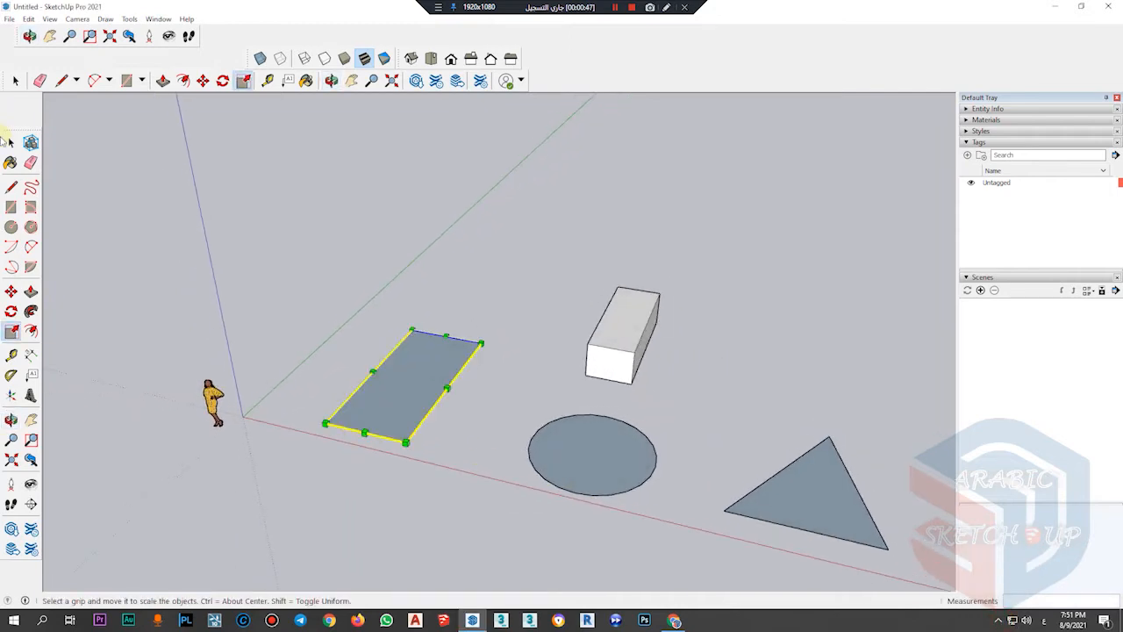
{"action": "left_click", "coordinate": [8, 142]}
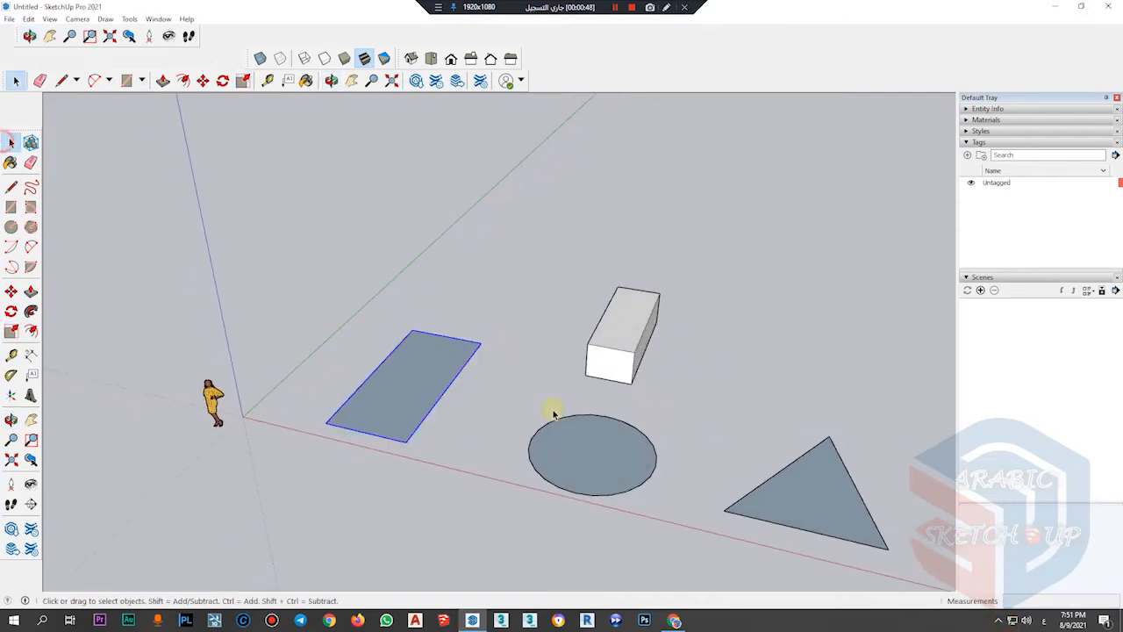
{"action": "scroll", "coordinate": [592, 459], "scroll_direction": "up", "scroll_amount": 2}
{"action": "left_click", "coordinate": [591, 459]}
{"action": "scroll", "coordinate": [340, 361], "scroll_direction": "down", "scroll_amount": 2}
{"action": "middle_click_drag", "start_coordinate": [483, 372], "coordinate": [401, 386]}
{"action": "scroll", "coordinate": [499, 458], "scroll_direction": "up", "scroll_amount": 3}
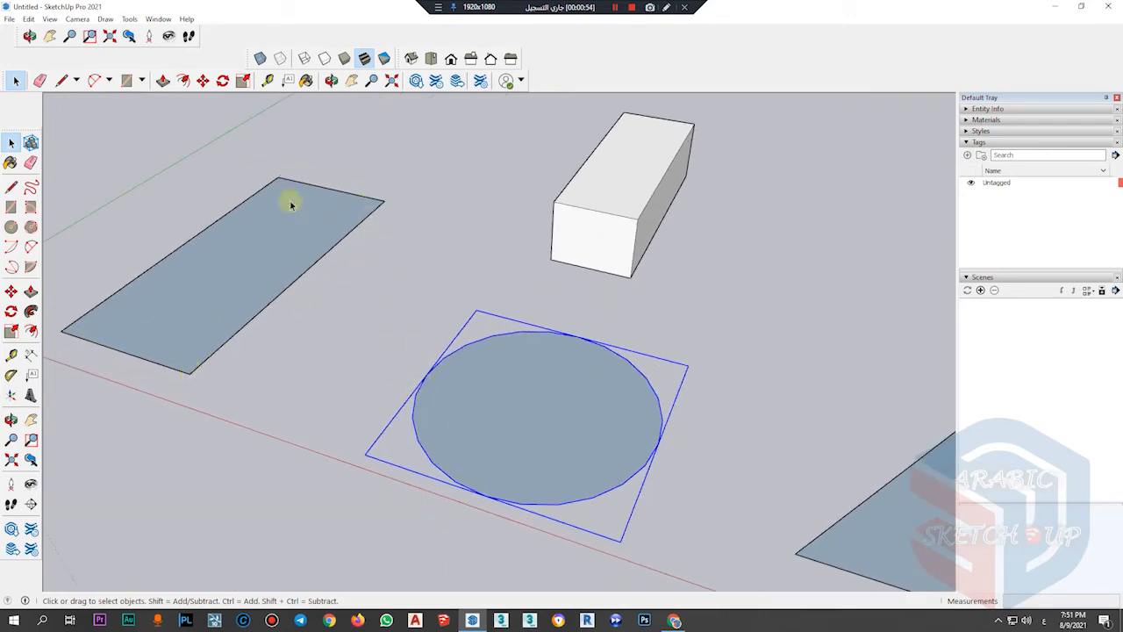
{"action": "scroll", "coordinate": [619, 404], "scroll_direction": "up", "scroll_amount": 1}
{"action": "scroll", "coordinate": [503, 364], "scroll_direction": "down", "scroll_amount": 1}
{"action": "mouse_move", "coordinate": [521, 403]}
{"action": "middle_mouse_down"}
{"action": "mouse_move", "coordinate": [597, 380]}
{"action": "mouse_move", "coordinate": [518, 378]}
{"action": "mouse_move", "coordinate": [503, 396]}
{"action": "middle_mouse_up"}
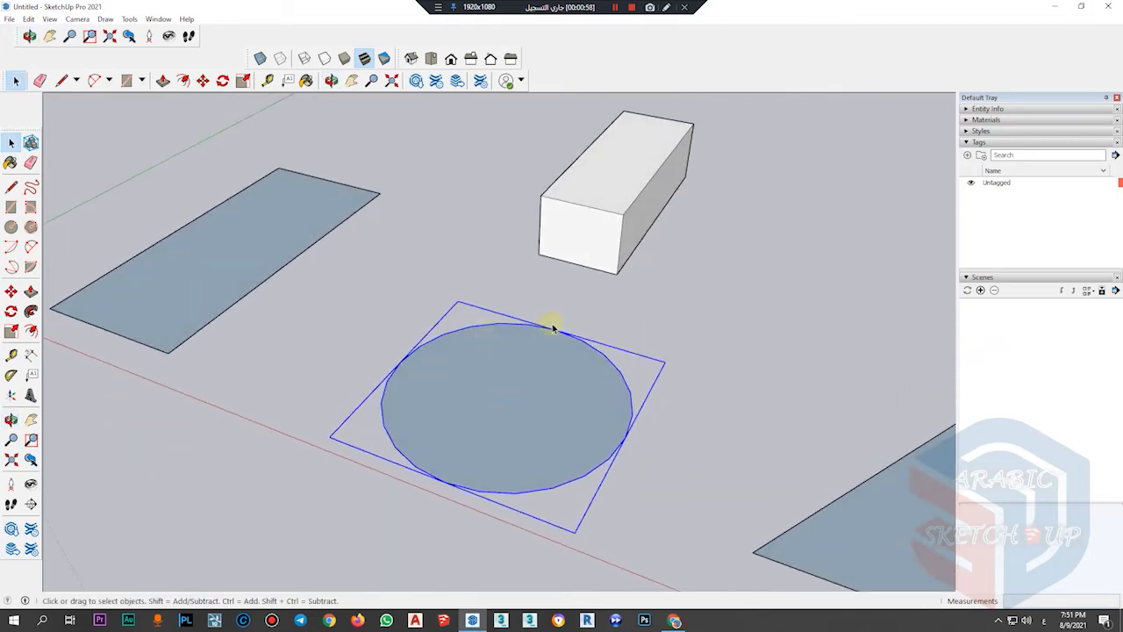
{"action": "scroll", "coordinate": [579, 359], "scroll_direction": "up", "scroll_amount": 1}
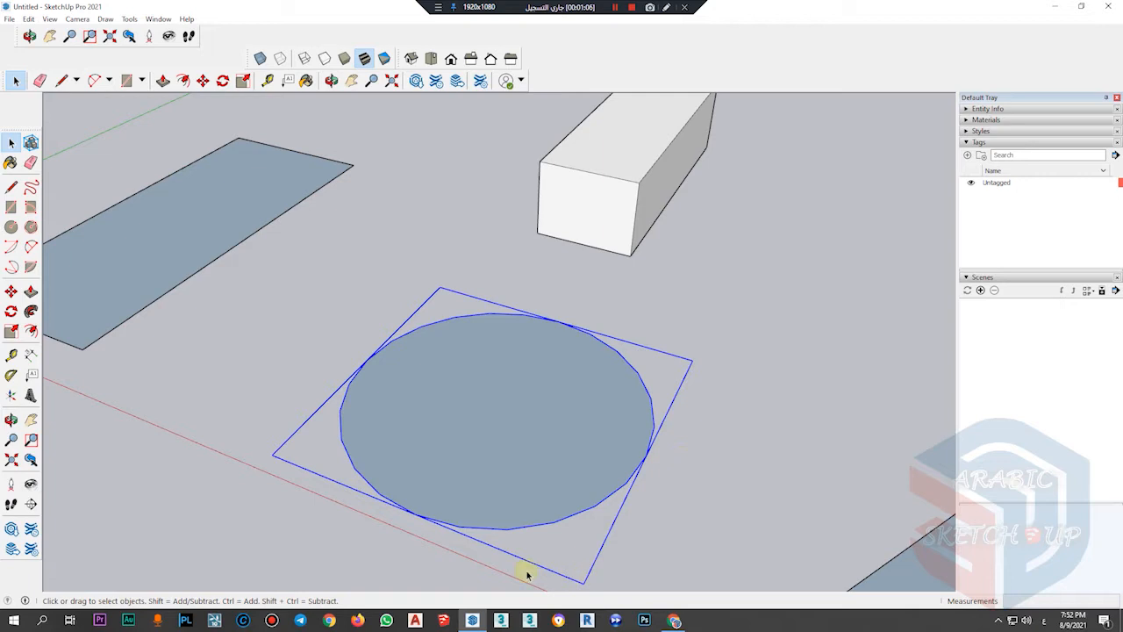
Enlarge the circle uniformly from one corner, then stretch it along the green axis by about 1.37.
{"action": "left_click", "coordinate": [11, 331]}
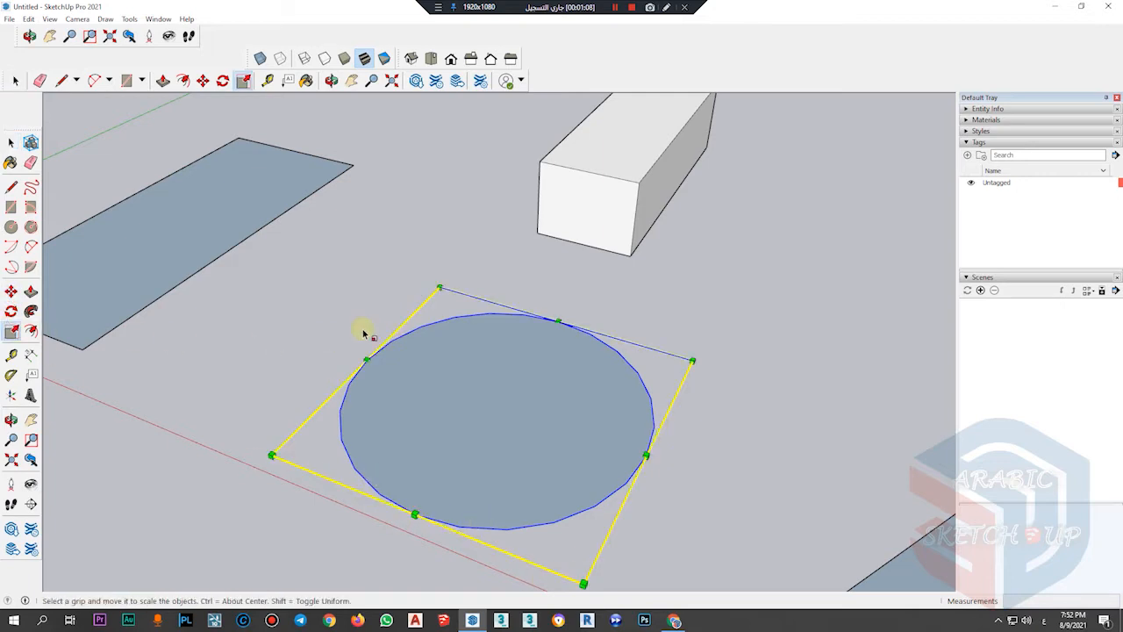
{"action": "scroll", "coordinate": [421, 464], "scroll_direction": "down", "scroll_amount": 3}
{"action": "scroll", "coordinate": [402, 511], "scroll_direction": "up", "scroll_amount": 2}
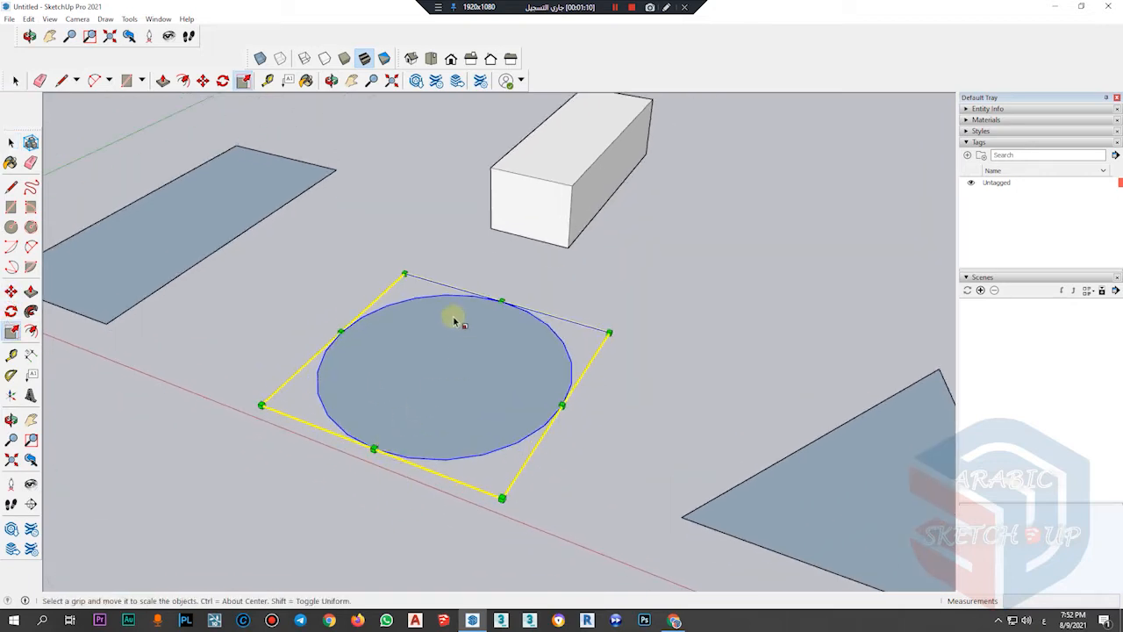
{"action": "left_click_drag", "start_coordinate": [412, 275], "coordinate": [373, 259]}
{"action": "left_click_drag", "start_coordinate": [505, 281], "coordinate": [554, 242]}
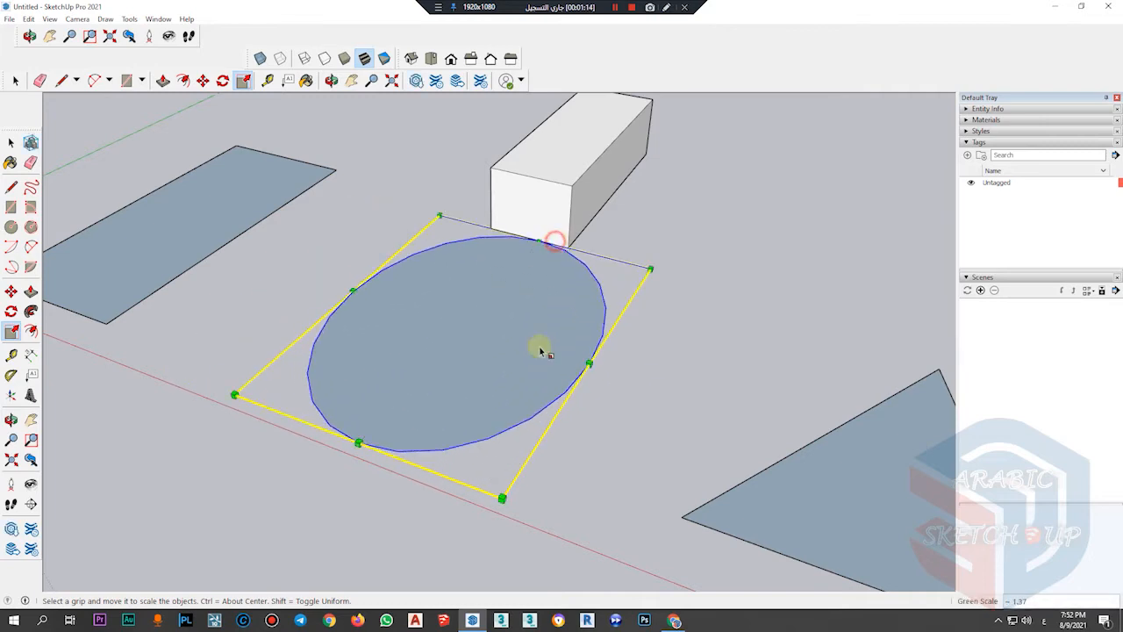
Stretch the ellipse further along the green axis from its near edge, past the red axis.
{"action": "left_click_drag", "start_coordinate": [356, 444], "coordinate": [226, 509]}
{"action": "scroll", "coordinate": [403, 295], "scroll_direction": "down", "scroll_amount": 1}
{"action": "middle_click_drag", "start_coordinate": [404, 296], "coordinate": [371, 258]}
{"action": "mouse_move", "coordinate": [371, 258]}
{"action": "left_mouse_down"}
{"action": "mouse_move", "coordinate": [424, 328]}
{"action": "mouse_move", "coordinate": [363, 271]}
{"action": "left_mouse_up"}
{"action": "mouse_move", "coordinate": [298, 512]}
{"action": "left_mouse_down"}
{"action": "mouse_move", "coordinate": [424, 294]}
{"action": "mouse_move", "coordinate": [283, 556]}
{"action": "mouse_move", "coordinate": [290, 509]}
{"action": "left_mouse_up"}
Select the triangle and stretch it along the green axis by a scale of about 2.27.
{"action": "middle_click_drag", "start_coordinate": [290, 509], "coordinate": [487, 302]}
{"action": "middle_click_drag", "start_coordinate": [422, 364], "coordinate": [686, 466]}
{"action": "scroll", "coordinate": [686, 466], "scroll_direction": "up", "scroll_amount": 3}
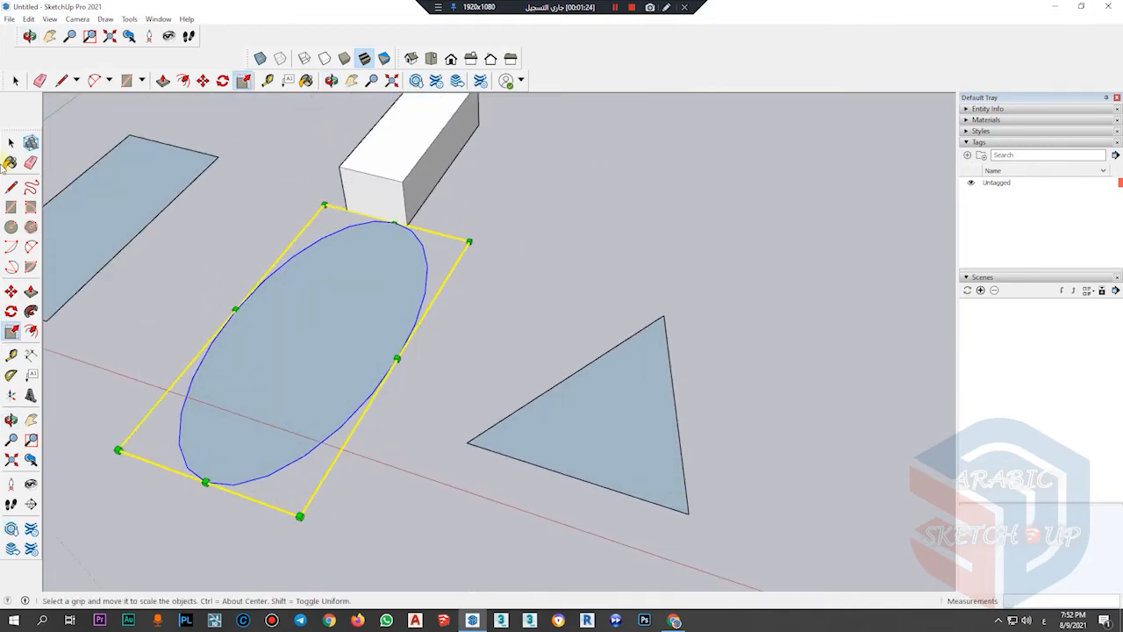
{"action": "left_click", "coordinate": [10, 143]}
{"action": "left_click", "coordinate": [584, 416]}
{"action": "middle_click_drag", "start_coordinate": [587, 418], "coordinate": [669, 223]}
{"action": "scroll", "coordinate": [654, 262], "scroll_direction": "up", "scroll_amount": 2}
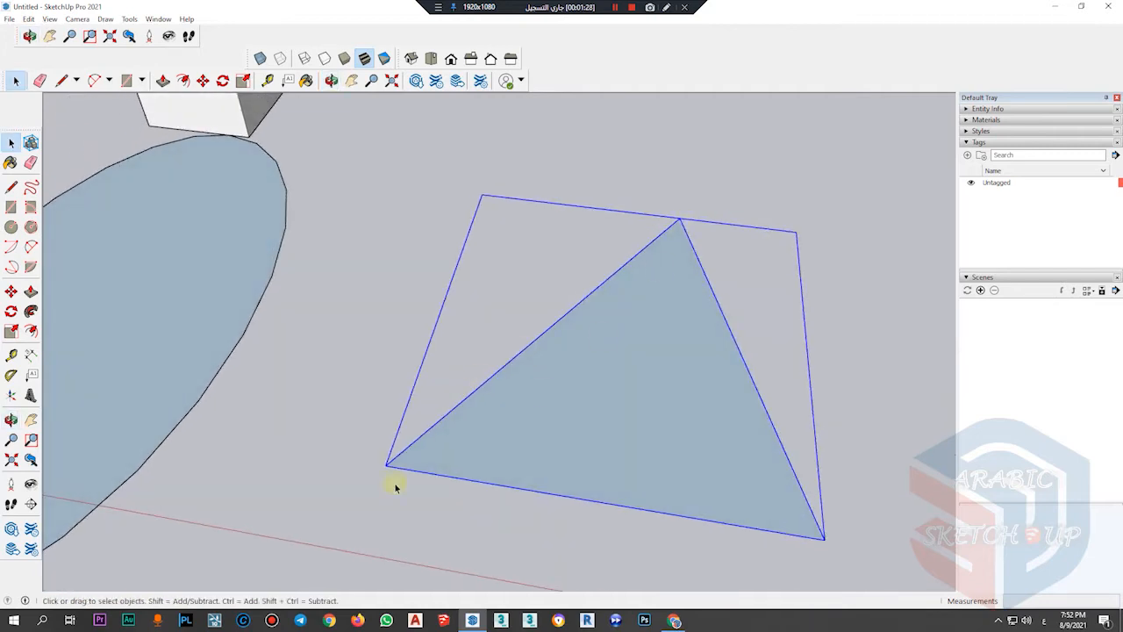
{"action": "scroll", "coordinate": [544, 338], "scroll_direction": "down", "scroll_amount": 2}
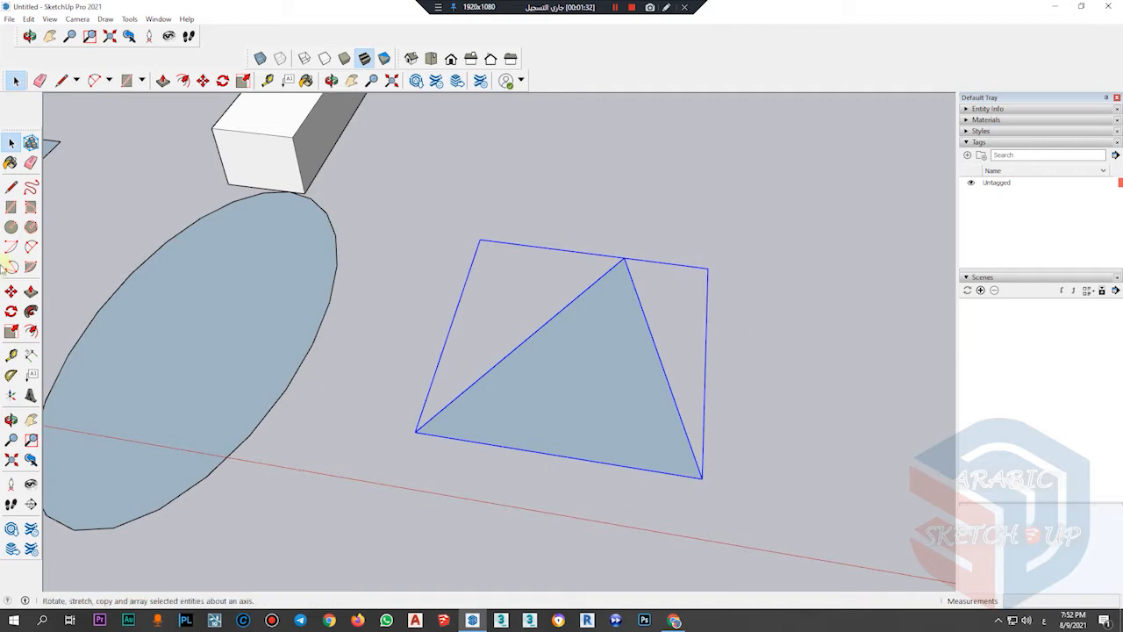
{"action": "key", "text": "s"}
{"action": "left_click_drag", "start_coordinate": [607, 218], "coordinate": [688, 318]}
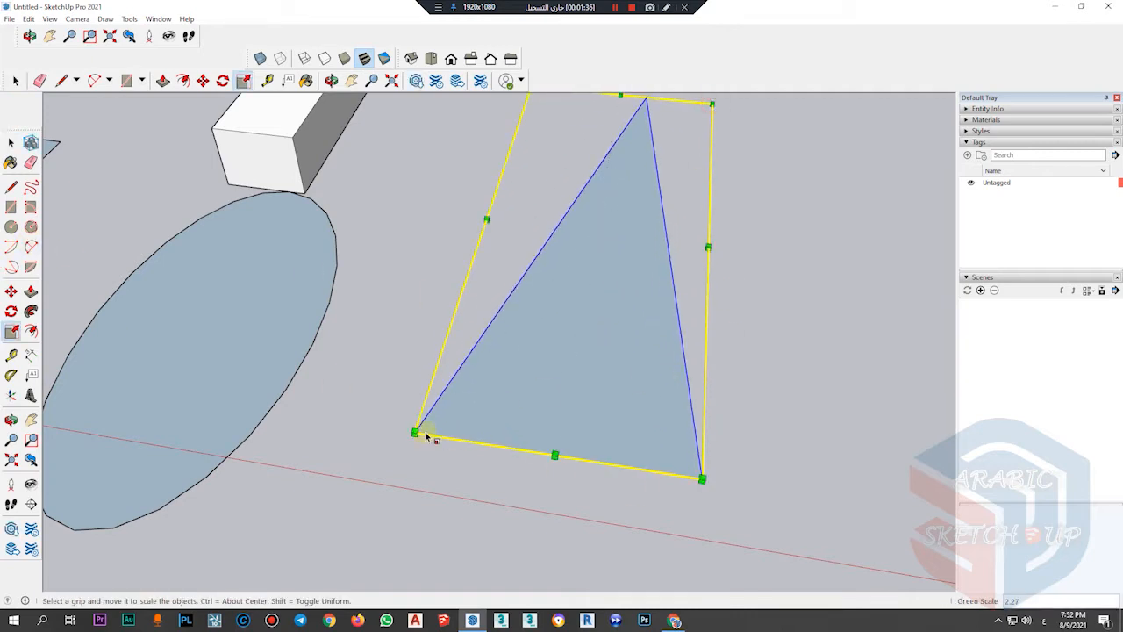
Shrink the triangle from its near corner, narrow it along the red axis, and clear the selection.
{"action": "left_click_drag", "start_coordinate": [415, 431], "coordinate": [483, 441]}
{"action": "left_click_drag", "start_coordinate": [516, 202], "coordinate": [553, 215]}
{"action": "scroll", "coordinate": [567, 464], "scroll_direction": "down", "scroll_amount": 2}
{"action": "middle_click_drag", "start_coordinate": [479, 471], "coordinate": [606, 478]}
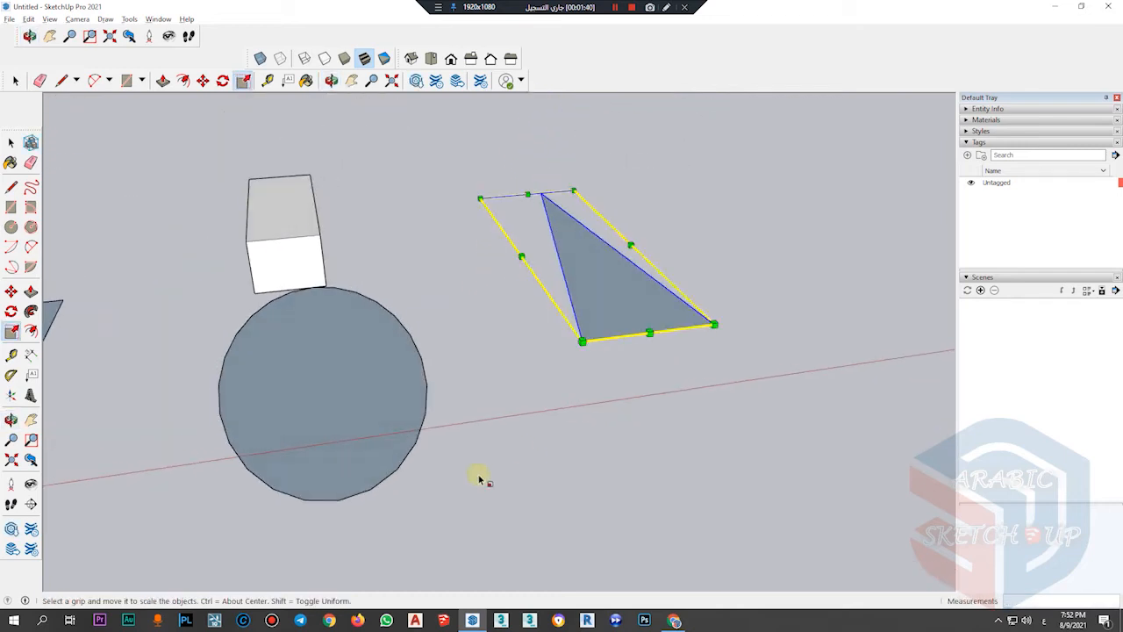
{"action": "key", "text": "space"}
{"action": "left_click", "coordinate": [494, 451]}
Select the box and widen it along the red axis by scaling from its side face.
{"action": "middle_click_drag", "start_coordinate": [494, 451], "coordinate": [421, 307]}
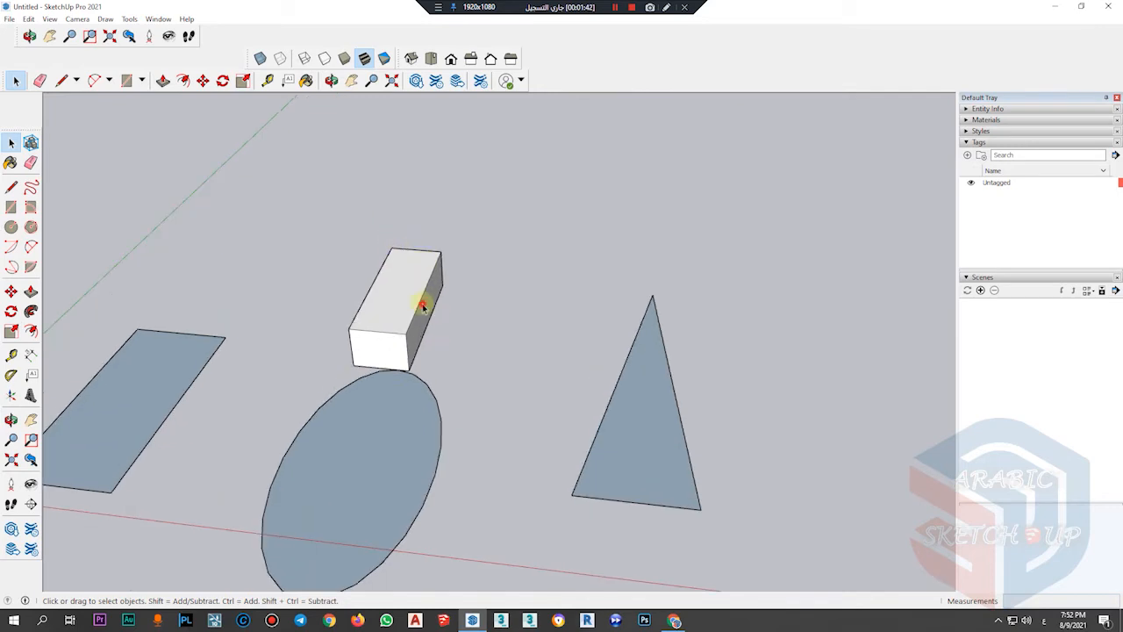
{"action": "left_click", "coordinate": [421, 307]}
{"action": "scroll", "coordinate": [383, 292], "scroll_direction": "up", "scroll_amount": 2}
{"action": "scroll", "coordinate": [418, 290], "scroll_direction": "down", "scroll_amount": 2}
{"action": "scroll", "coordinate": [375, 369], "scroll_direction": "up", "scroll_amount": 3}
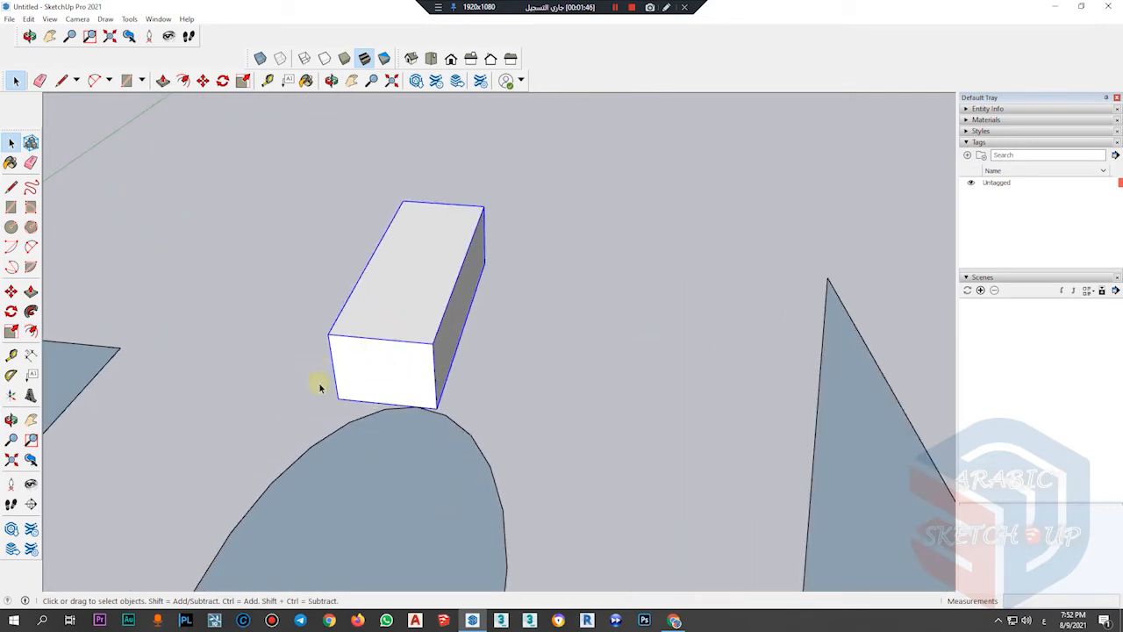
{"action": "scroll", "coordinate": [320, 388], "scroll_direction": "up", "scroll_amount": 2}
{"action": "middle_click_drag", "start_coordinate": [421, 340], "coordinate": [612, 211]}
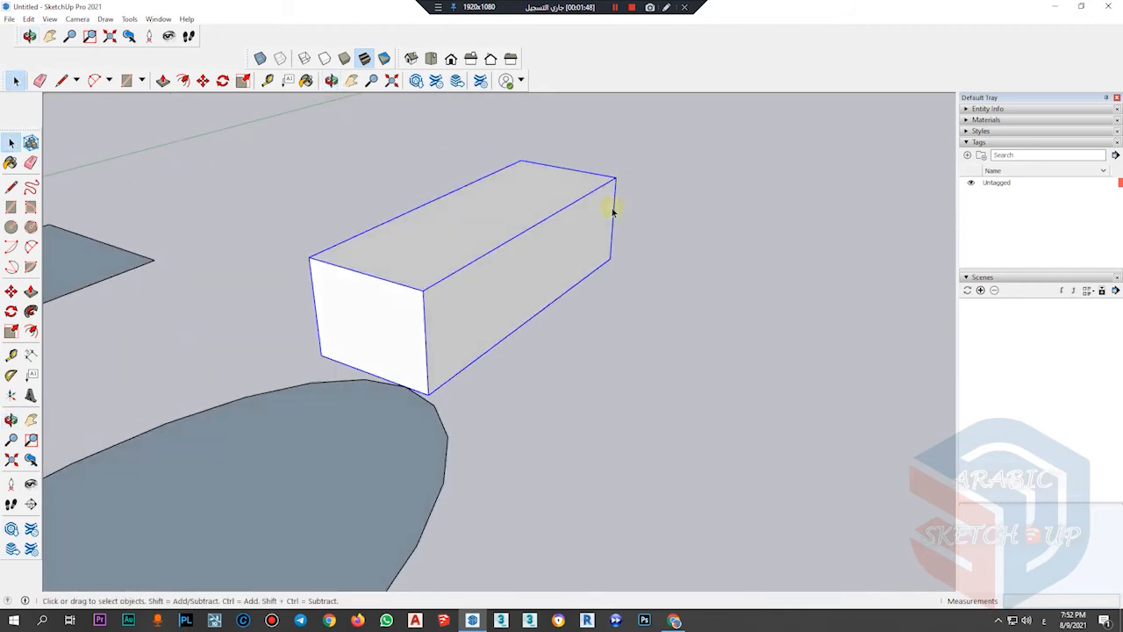
{"action": "key", "text": "s"}
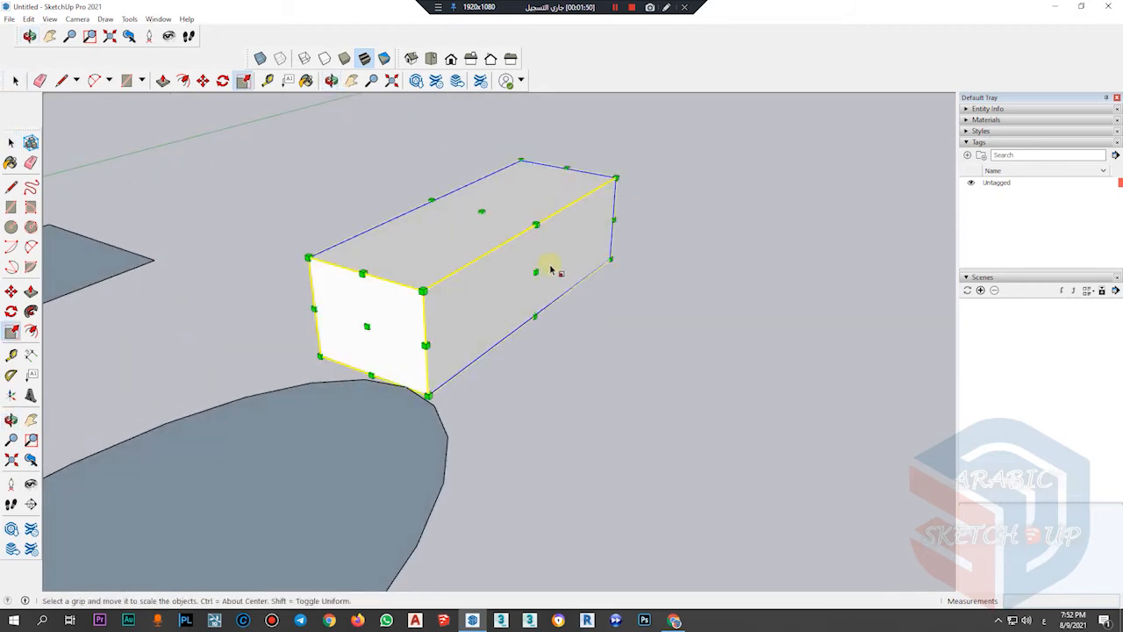
{"action": "left_click_drag", "start_coordinate": [536, 271], "coordinate": [819, 394]}
Shrink the box uniformly towards its opposite corner, then scale it up uniformly by a factor of 5.
{"action": "mouse_move", "coordinate": [505, 373]}
{"action": "left_mouse_down"}
{"action": "mouse_move", "coordinate": [348, 461]}
{"action": "mouse_move", "coordinate": [507, 376]}
{"action": "left_mouse_up"}
{"action": "left_click_drag", "start_coordinate": [307, 258], "coordinate": [827, 347]}
{"action": "left_click_drag", "start_coordinate": [792, 311], "coordinate": [322, 264]}
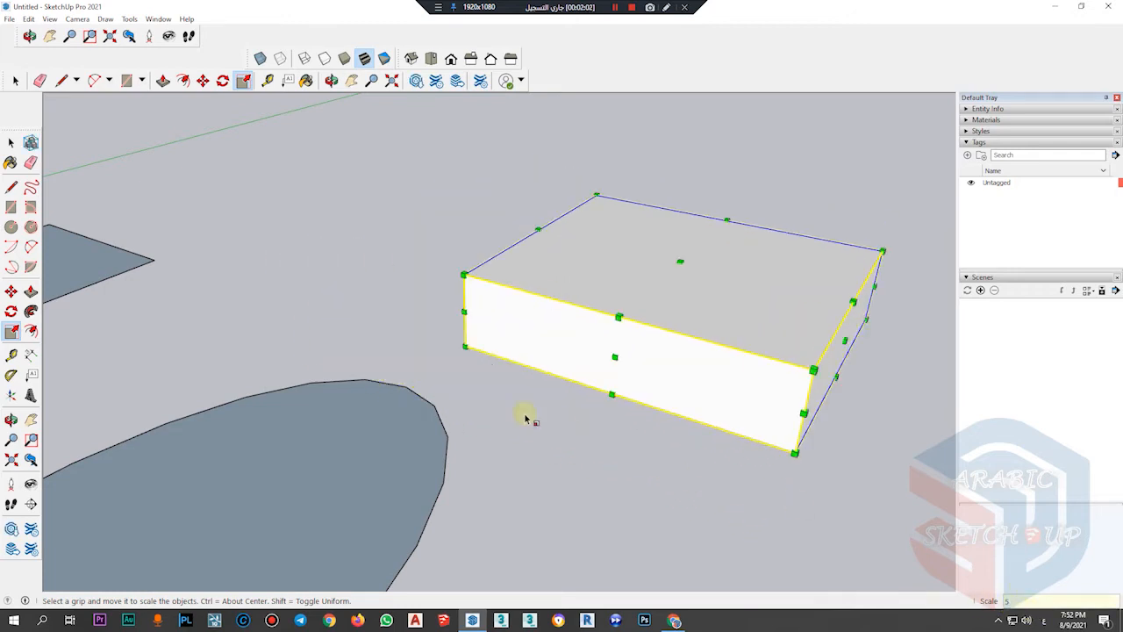
Scale the box taller from its top face and adjust its remaining proportions.
{"action": "scroll", "coordinate": [389, 404], "scroll_direction": "down", "scroll_amount": 3}
{"action": "scroll", "coordinate": [389, 404], "scroll_direction": "up", "scroll_amount": 1}
{"action": "left_click_drag", "start_coordinate": [636, 284], "coordinate": [647, 149]}
{"action": "mouse_move", "coordinate": [629, 345]}
{"action": "left_mouse_down"}
{"action": "mouse_move", "coordinate": [605, 494]}
{"action": "mouse_move", "coordinate": [628, 350]}
{"action": "left_mouse_up"}
{"action": "left_click_drag", "start_coordinate": [581, 296], "coordinate": [576, 321]}
Draw a rectangle about 9.37 m by 12.86 m on the ground behind the box.
{"action": "scroll", "coordinate": [258, 465], "scroll_direction": "down", "scroll_amount": 2}
{"action": "middle_click_drag", "start_coordinate": [268, 451], "coordinate": [342, 495]}
{"action": "left_click", "coordinate": [11, 206]}
{"action": "scroll", "coordinate": [421, 431], "scroll_direction": "down", "scroll_amount": 3}
{"action": "left_click", "coordinate": [253, 336]}
{"action": "left_click", "coordinate": [491, 212]}
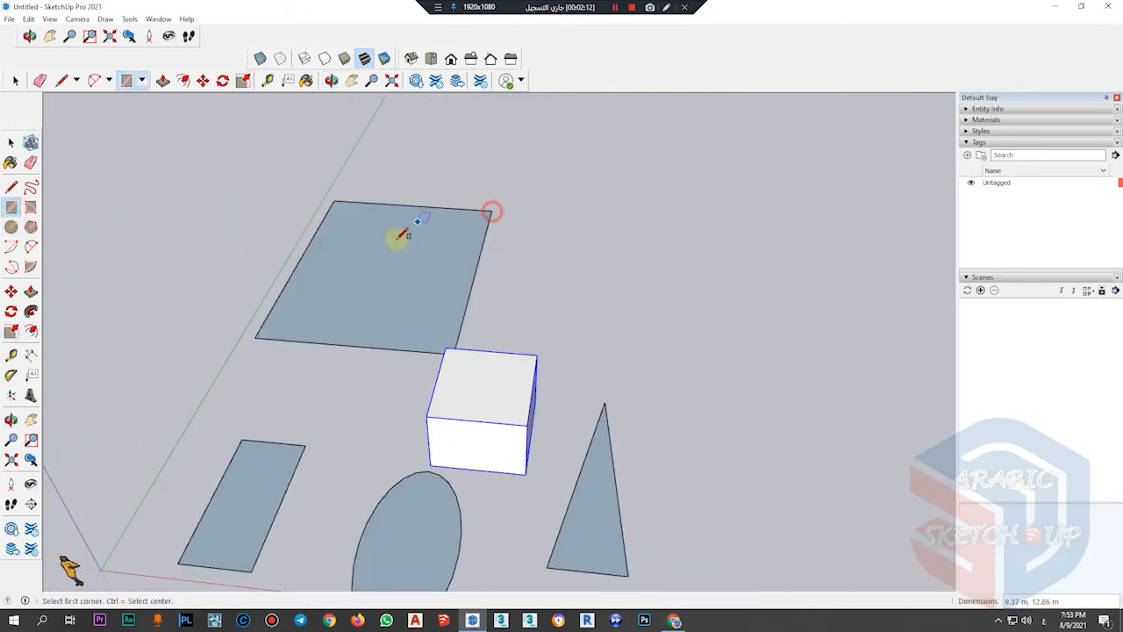
Offset the new rectangle's outline slightly inward to form a thin wall border.
{"action": "scroll", "coordinate": [399, 250], "scroll_direction": "up", "scroll_amount": 3}
{"action": "key", "text": "f"}
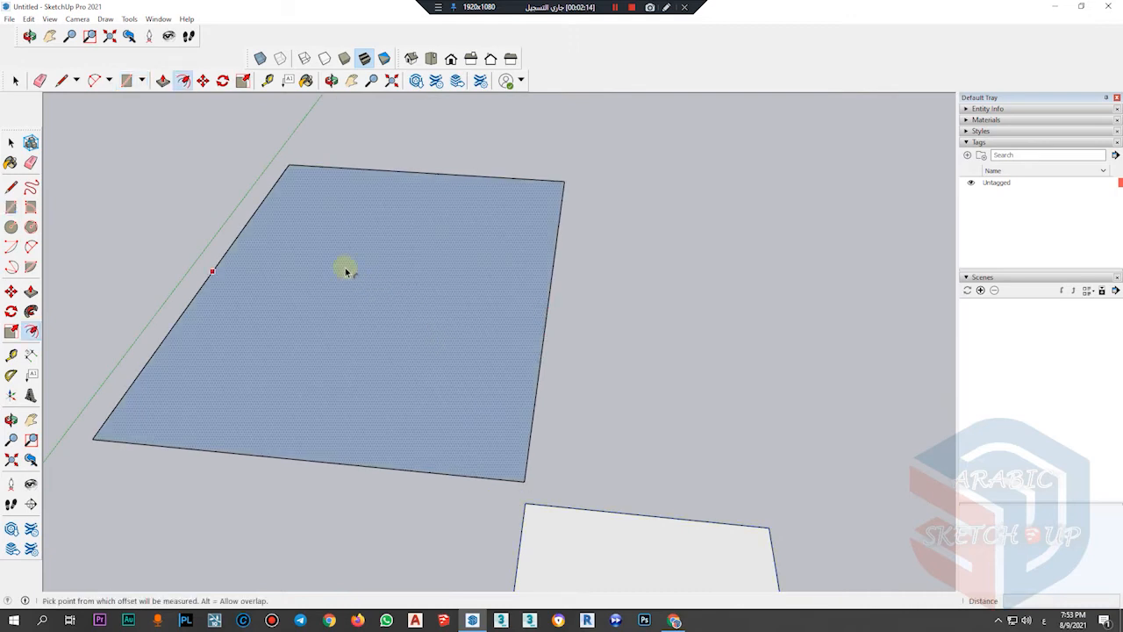
{"action": "left_click", "coordinate": [286, 265]}
{"action": "left_click", "coordinate": [253, 225]}
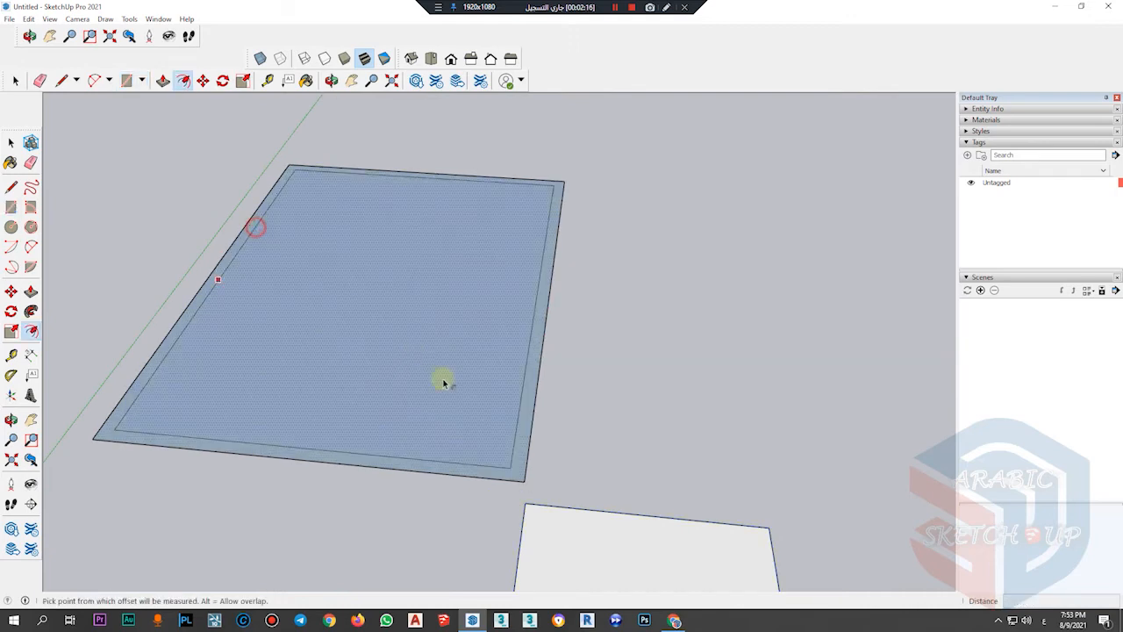
Draw short lines from the two near inner corners of the border to the outer edge.
{"action": "scroll", "coordinate": [413, 359], "scroll_direction": "up", "scroll_amount": 2}
{"action": "key", "text": "l"}
{"action": "left_click", "coordinate": [537, 502]}
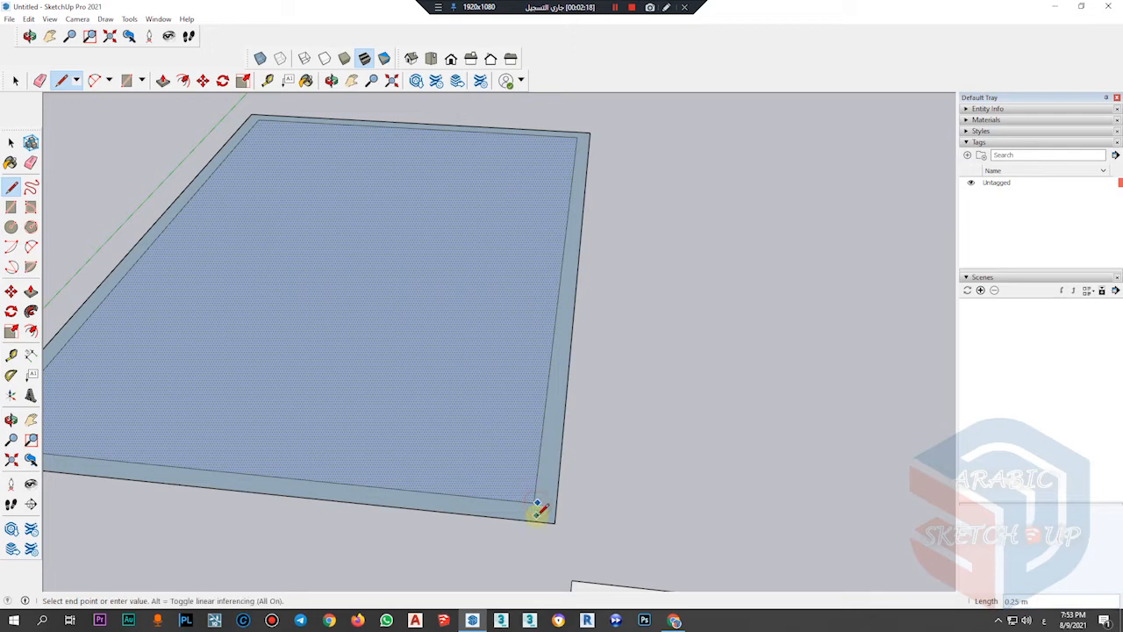
{"action": "scroll", "coordinate": [658, 446], "scroll_direction": "down", "scroll_amount": 1}
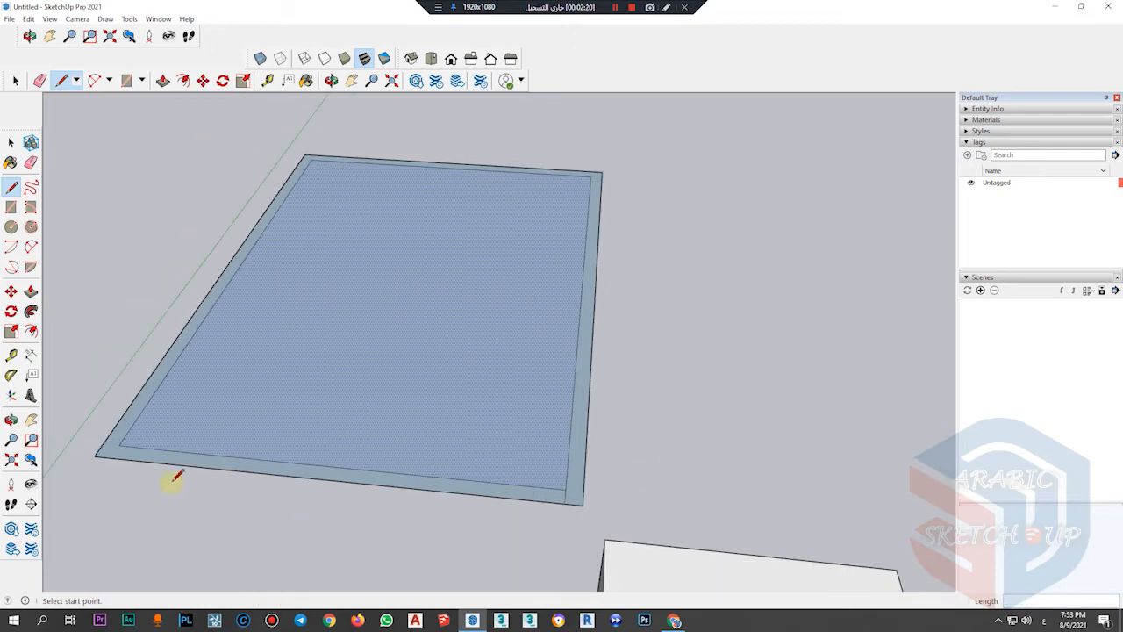
{"action": "left_click", "coordinate": [118, 450]}
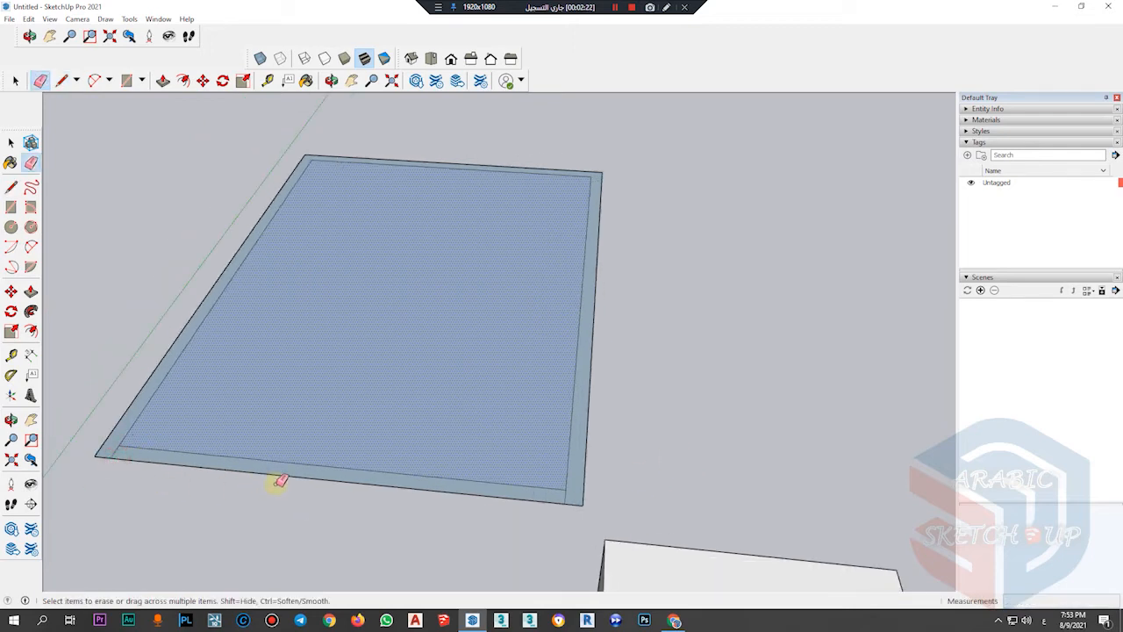
Clear the border's near strip while keeping the floor face, and extrude the U-shaped border upward into walls.
{"action": "key", "text": "Delete"}
{"action": "key", "text": "space"}
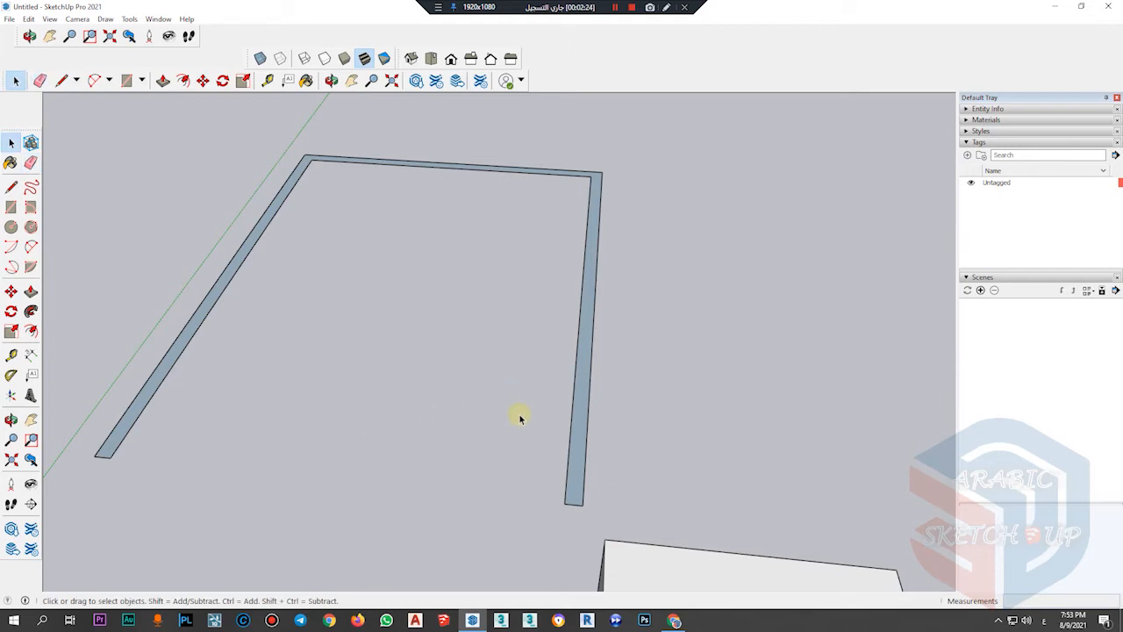
{"action": "key", "text": "ctrl+z"}
{"action": "key", "text": "p"}
{"action": "left_click", "coordinate": [570, 484]}
{"action": "left_click", "coordinate": [594, 277]}
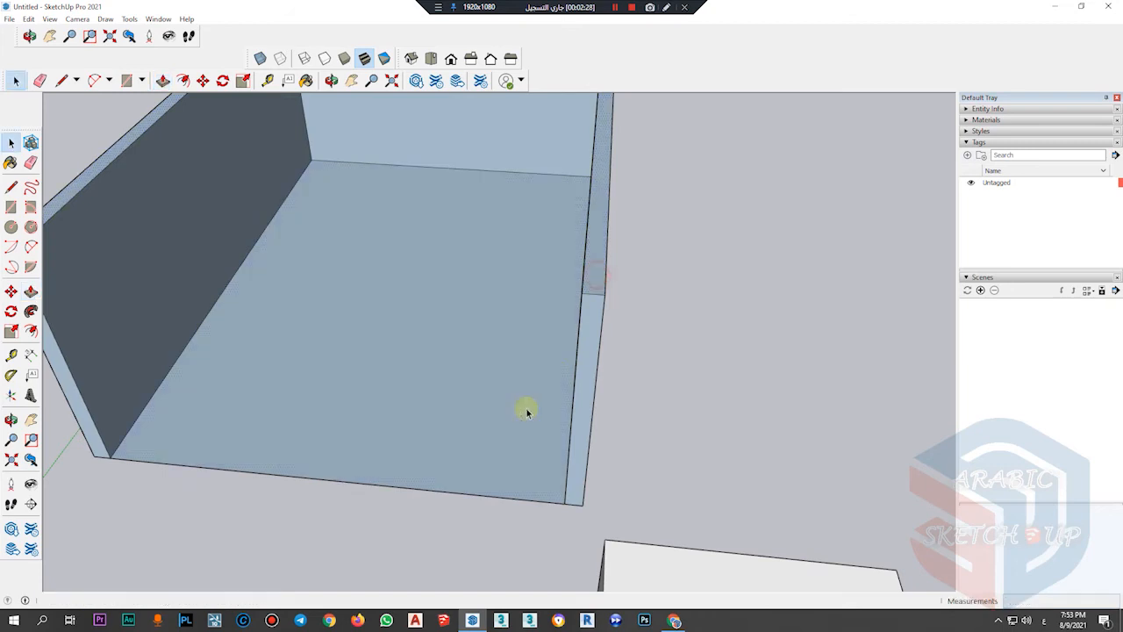
{"action": "key", "text": "space"}
Move the white box onto the floor inside the three walls.
{"action": "scroll", "coordinate": [535, 423], "scroll_direction": "down", "scroll_amount": 4}
{"action": "left_click", "coordinate": [584, 545]}
{"action": "scroll", "coordinate": [582, 474], "scroll_direction": "down", "scroll_amount": 1}
{"action": "key", "text": "m"}
{"action": "left_click", "coordinate": [591, 509]}
{"action": "left_click", "coordinate": [459, 321]}
{"action": "key", "text": "o"}
{"action": "left_click_drag", "start_coordinate": [426, 421], "coordinate": [532, 276]}
{"action": "middle_click_drag", "start_coordinate": [532, 276], "coordinate": [440, 377]}
{"action": "scroll", "coordinate": [433, 264], "scroll_direction": "up", "scroll_amount": 5}
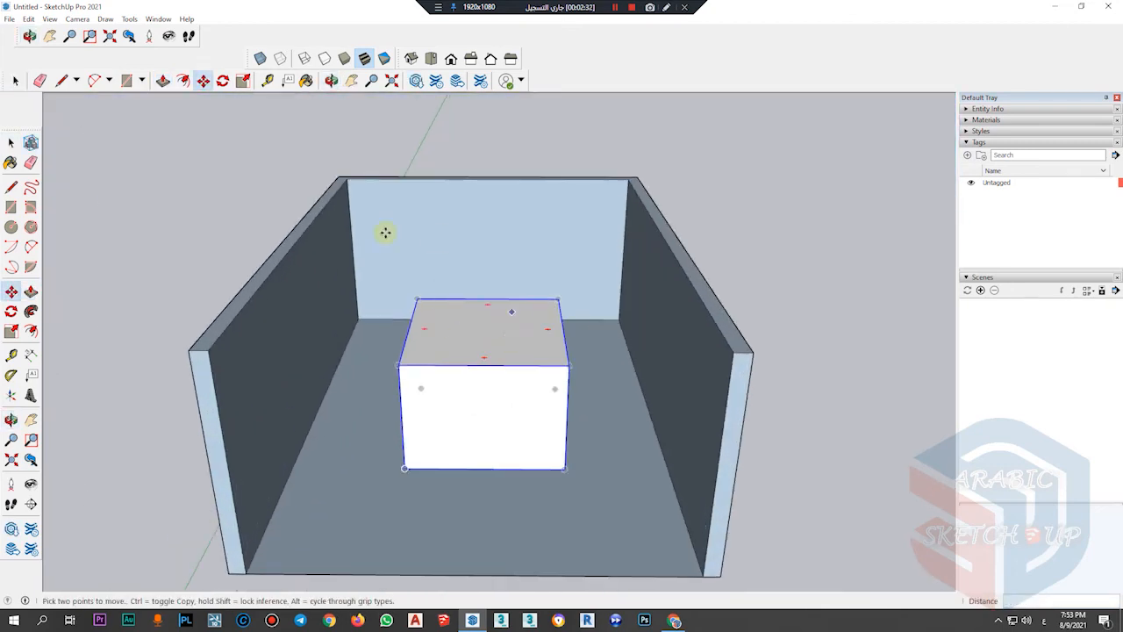
{"action": "middle_click_drag", "start_coordinate": [534, 316], "coordinate": [507, 318]}
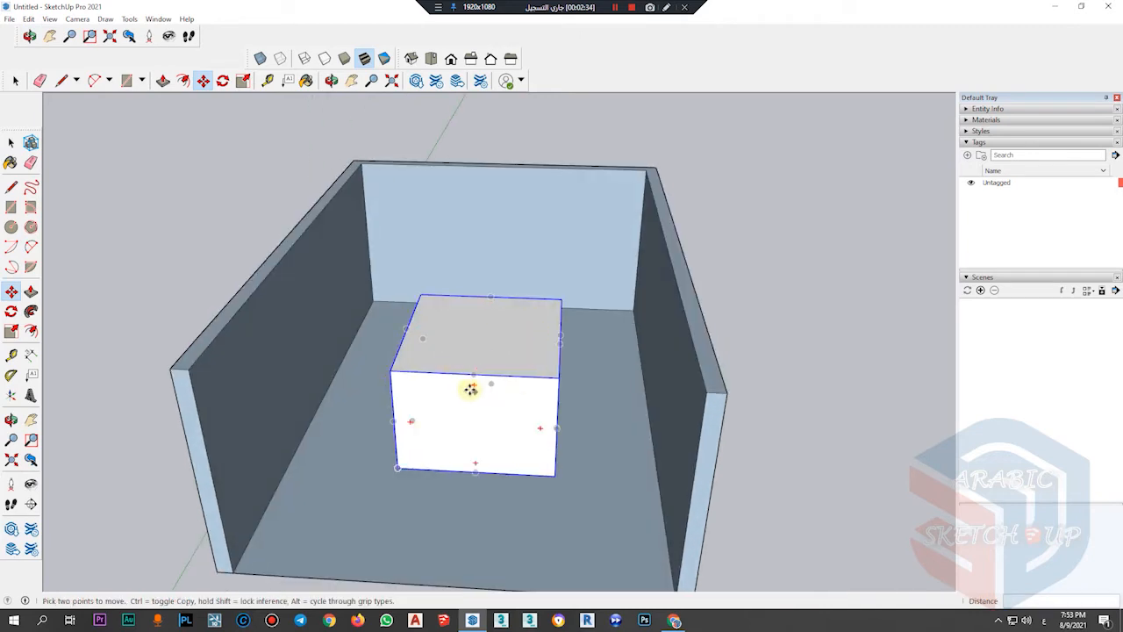
Scale the box sideways in both directions until it fills the width between the two side walls.
{"action": "key", "text": "s"}
{"action": "mouse_move", "coordinate": [566, 386]}
{"action": "middle_mouse_down"}
{"action": "mouse_move", "coordinate": [514, 371]}
{"action": "mouse_move", "coordinate": [555, 389]}
{"action": "middle_mouse_up"}
{"action": "left_click_drag", "start_coordinate": [555, 387], "coordinate": [649, 403]}
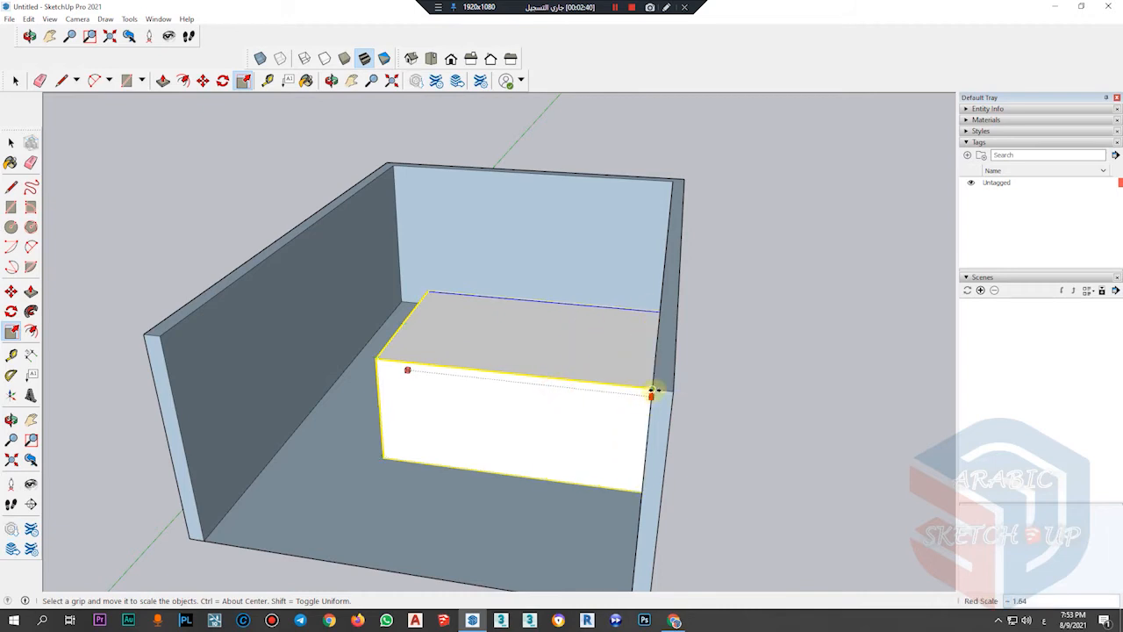
{"action": "middle_click_drag", "start_coordinate": [406, 394], "coordinate": [446, 408]}
{"action": "left_click_drag", "start_coordinate": [423, 386], "coordinate": [286, 381]}
{"action": "left_click_drag", "start_coordinate": [492, 331], "coordinate": [290, 379]}
Scale the box's height to the top of the walls and stretch its rear to the back wall.
{"action": "scroll", "coordinate": [373, 423], "scroll_direction": "down", "scroll_amount": 3}
{"action": "middle_click_drag", "start_coordinate": [426, 431], "coordinate": [634, 481]}
{"action": "middle_click_drag", "start_coordinate": [431, 318], "coordinate": [454, 352]}
{"action": "mouse_move", "coordinate": [460, 355]}
{"action": "left_mouse_down"}
{"action": "mouse_move", "coordinate": [300, 401]}
{"action": "mouse_move", "coordinate": [290, 386]}
{"action": "mouse_move", "coordinate": [380, 448]}
{"action": "mouse_move", "coordinate": [368, 330]}
{"action": "mouse_move", "coordinate": [308, 453]}
{"action": "mouse_move", "coordinate": [479, 351]}
{"action": "mouse_move", "coordinate": [458, 338]}
{"action": "left_mouse_up"}
{"action": "middle_click_drag", "start_coordinate": [458, 338], "coordinate": [550, 367]}
{"action": "left_click_drag", "start_coordinate": [549, 366], "coordinate": [634, 404]}
{"action": "middle_click_drag", "start_coordinate": [634, 404], "coordinate": [325, 418]}
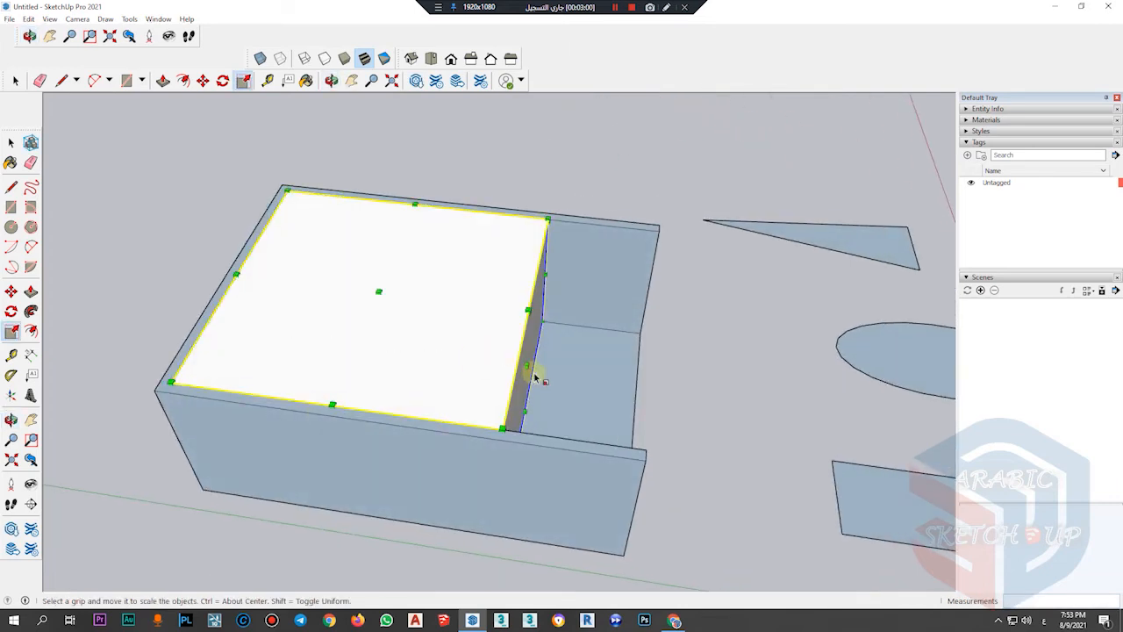
Scale the box's front face out to the open end of the walls and deselect it.
{"action": "left_click_drag", "start_coordinate": [531, 373], "coordinate": [640, 457]}
{"action": "scroll", "coordinate": [572, 445], "scroll_direction": "down", "scroll_amount": 3}
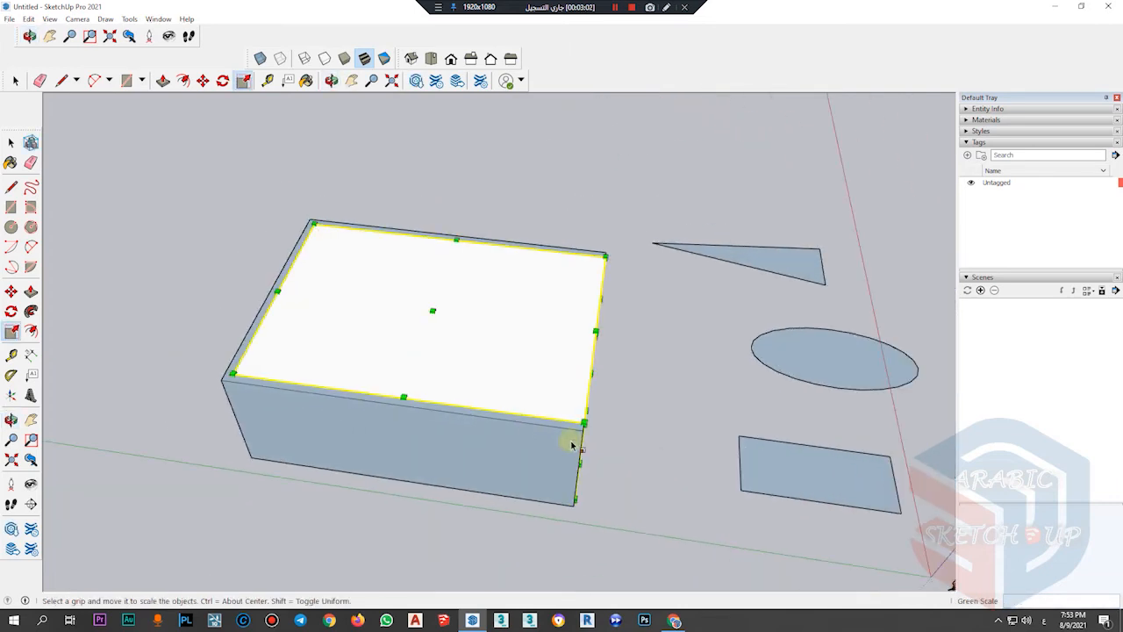
{"action": "middle_click_drag", "start_coordinate": [571, 446], "coordinate": [225, 328]}
{"action": "left_click", "coordinate": [11, 141]}
{"action": "left_click", "coordinate": [644, 502]}
{"action": "middle_click_drag", "start_coordinate": [605, 478], "coordinate": [123, 411]}
{"action": "scroll", "coordinate": [611, 308], "scroll_direction": "up", "scroll_amount": 2}
Import a bed model from the beds folder of the sketchup block library.
{"action": "left_click", "coordinate": [7, 18]}
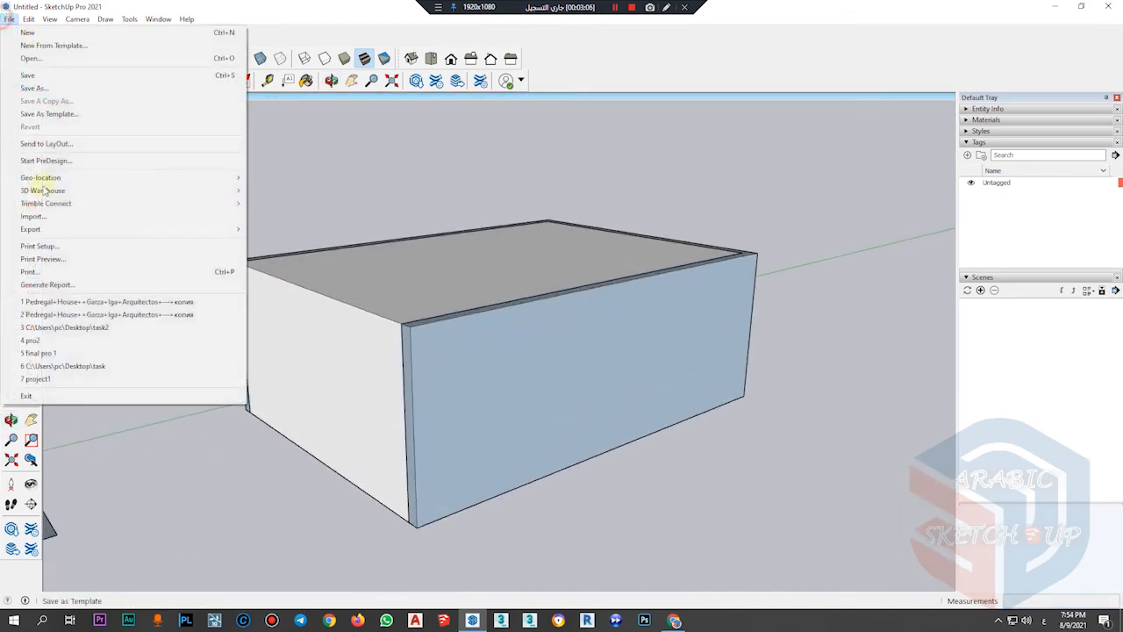
{"action": "left_click", "coordinate": [35, 217]}
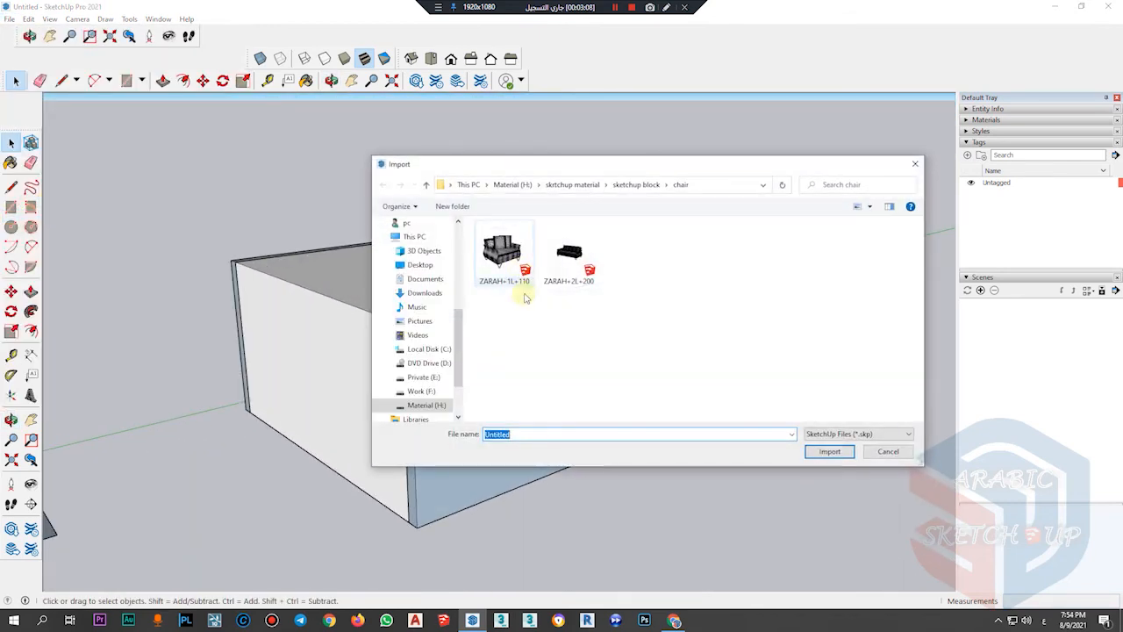
{"action": "left_click", "coordinate": [631, 186]}
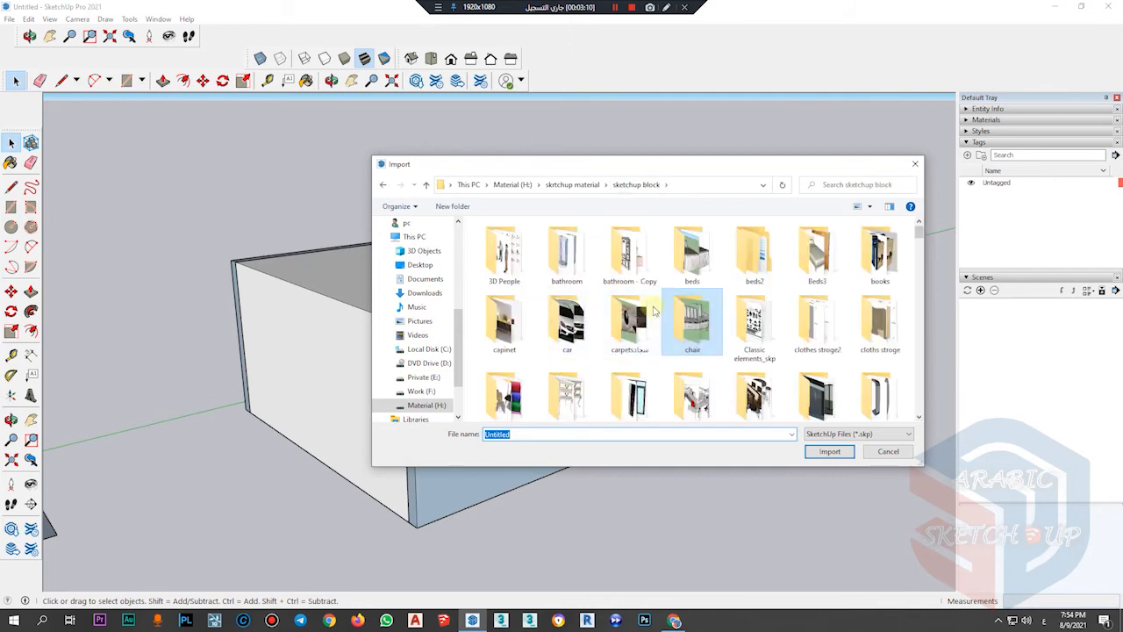
{"action": "double_click", "coordinate": [627, 324]}
{"action": "left_click", "coordinate": [645, 180]}
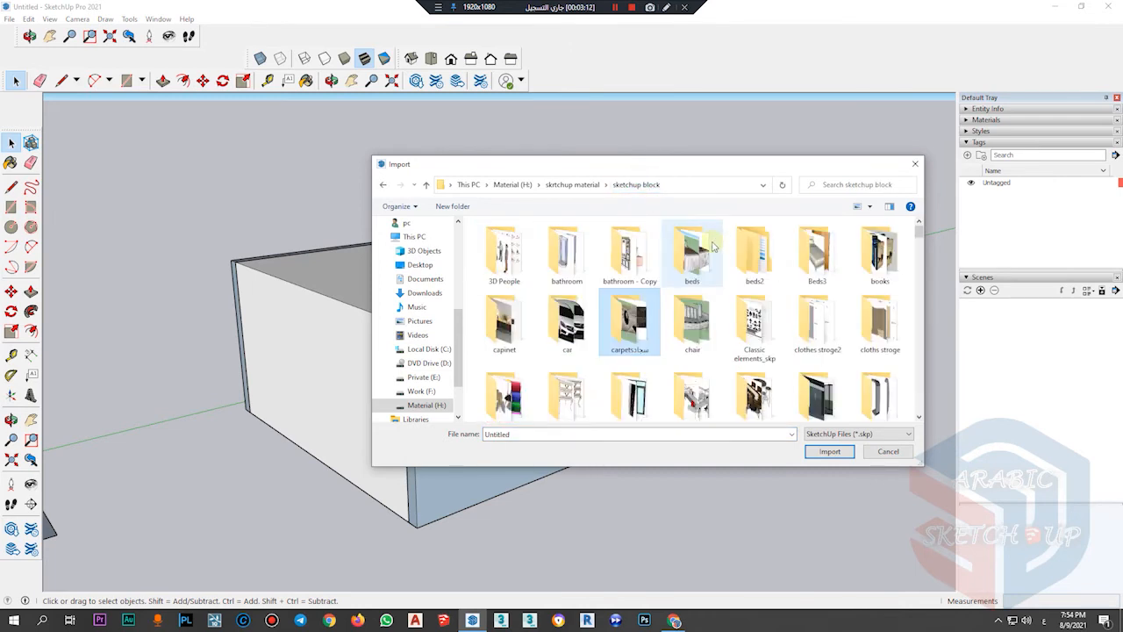
{"action": "double_click", "coordinate": [698, 252]}
{"action": "double_click", "coordinate": [566, 250]}
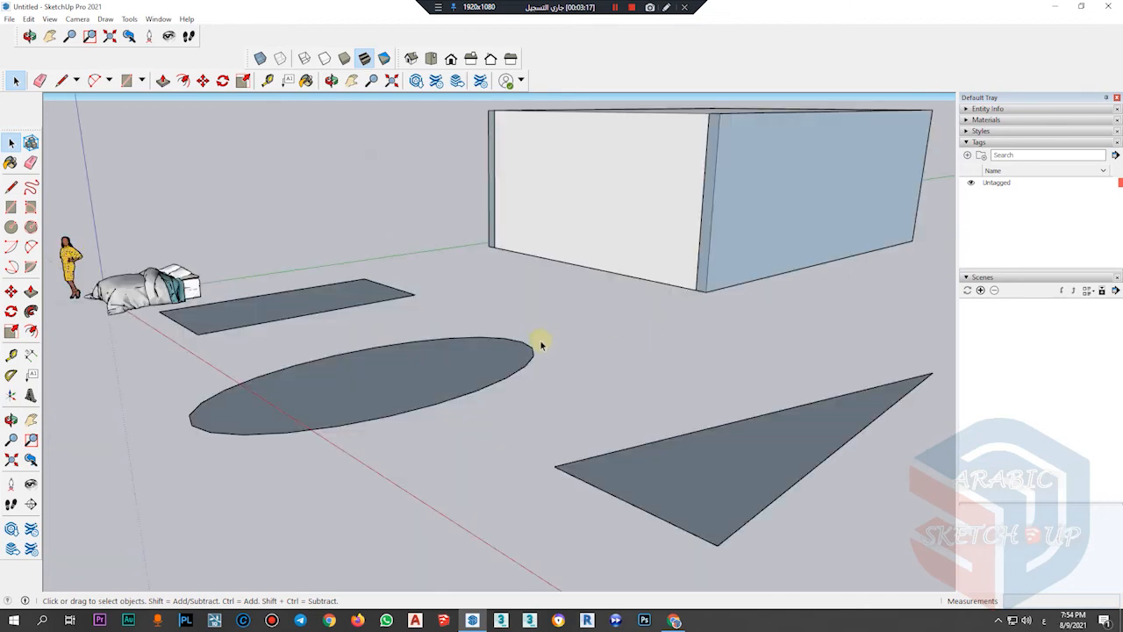
Hide the box that fills the walled room.
{"action": "scroll", "coordinate": [618, 345], "scroll_direction": "down", "scroll_amount": 3}
{"action": "middle_click_drag", "start_coordinate": [616, 295], "coordinate": [675, 368]}
{"action": "left_click", "coordinate": [621, 239]}
{"action": "scroll", "coordinate": [601, 353], "scroll_direction": "down", "scroll_amount": 3}
{"action": "right_click", "coordinate": [621, 246]}
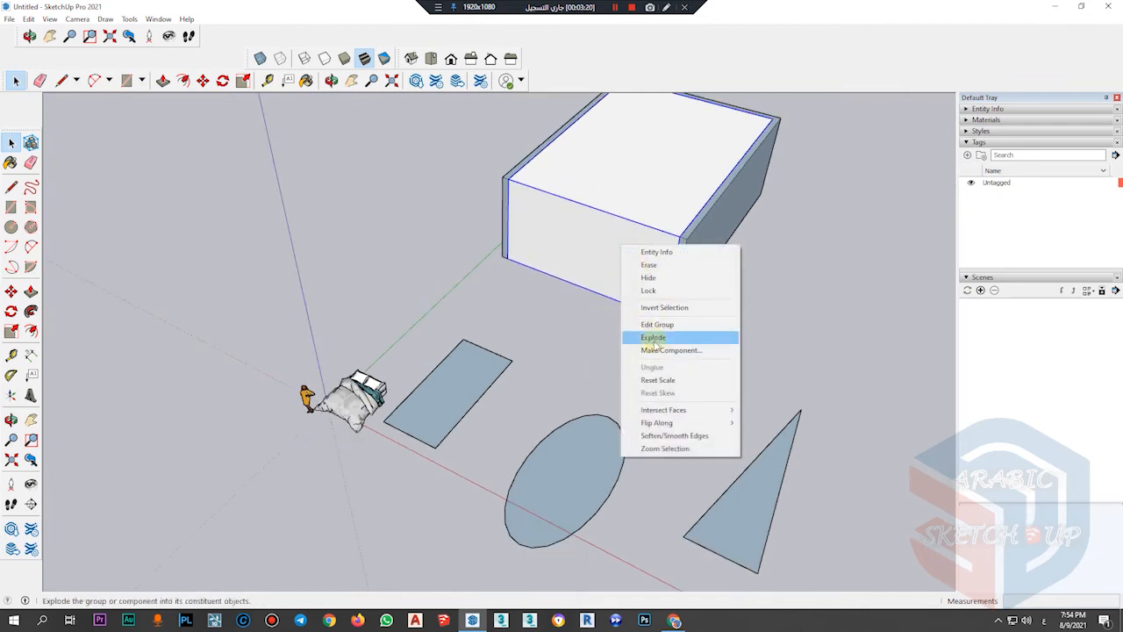
{"action": "left_click", "coordinate": [648, 277]}
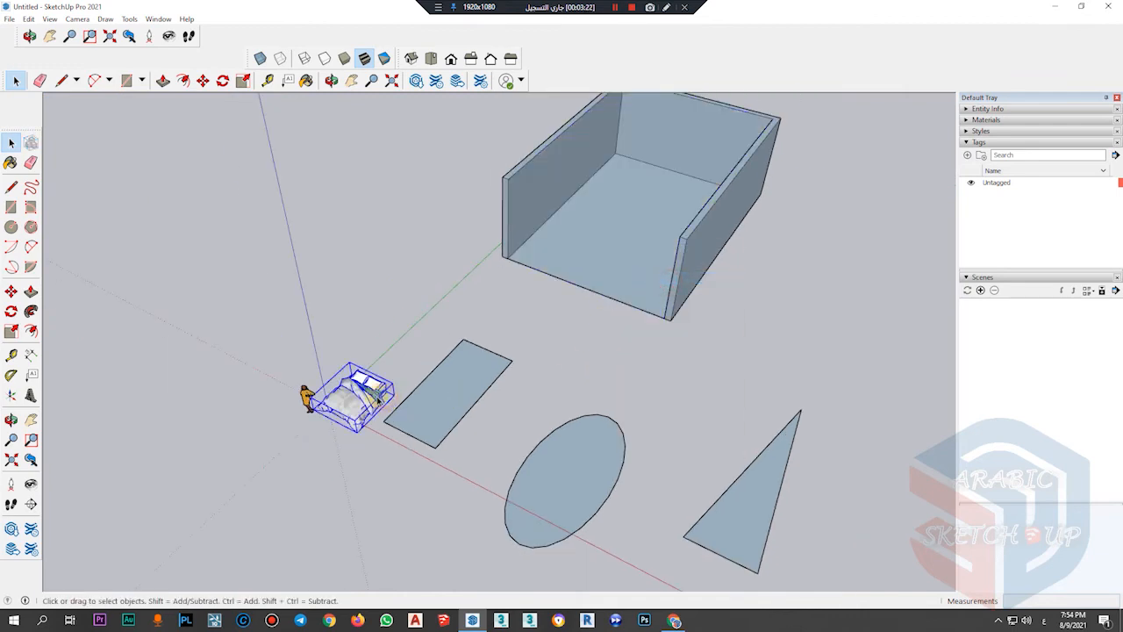
Move the imported bed from beside the origin into the walled room.
{"action": "key", "text": "m"}
{"action": "left_click", "coordinate": [372, 397]}
{"action": "left_click", "coordinate": [657, 191]}
{"action": "scroll", "coordinate": [653, 184], "scroll_direction": "up", "scroll_amount": 1}
{"action": "scroll", "coordinate": [640, 189], "scroll_direction": "up", "scroll_amount": 1}
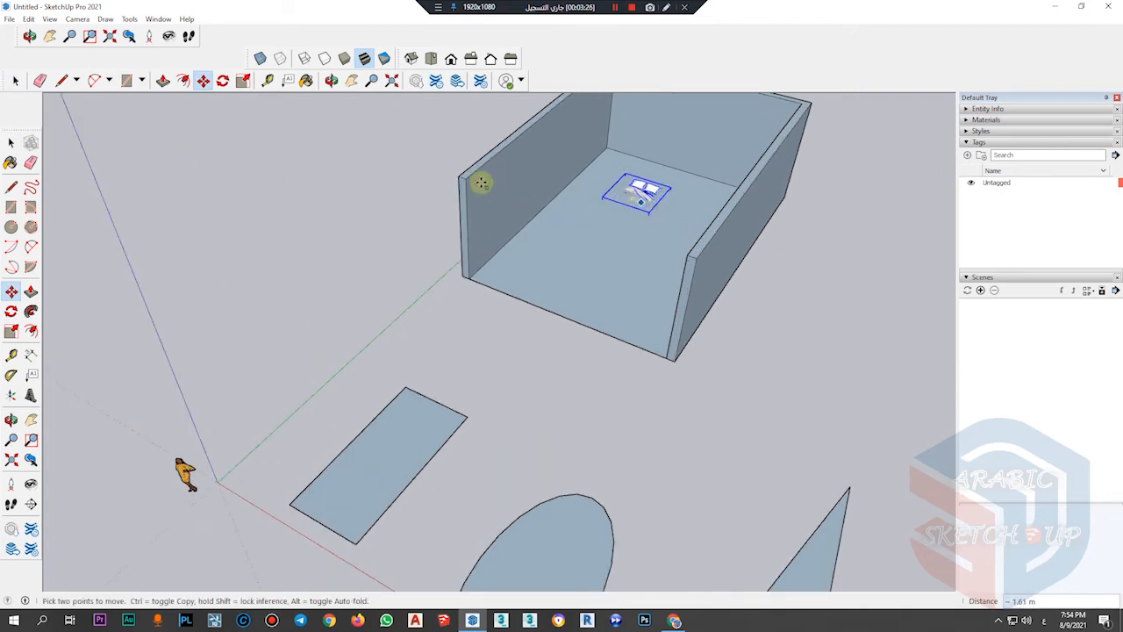
{"action": "left_click", "coordinate": [468, 179]}
{"action": "scroll", "coordinate": [640, 131], "scroll_direction": "up", "scroll_amount": 2}
{"action": "left_click", "coordinate": [668, 134]}
{"action": "left_click", "coordinate": [364, 376]}
Reposition the bed on the room floor in front of the back wall.
{"action": "middle_click_drag", "start_coordinate": [566, 284], "coordinate": [639, 202]}
{"action": "scroll", "coordinate": [639, 202], "scroll_direction": "up", "scroll_amount": 3}
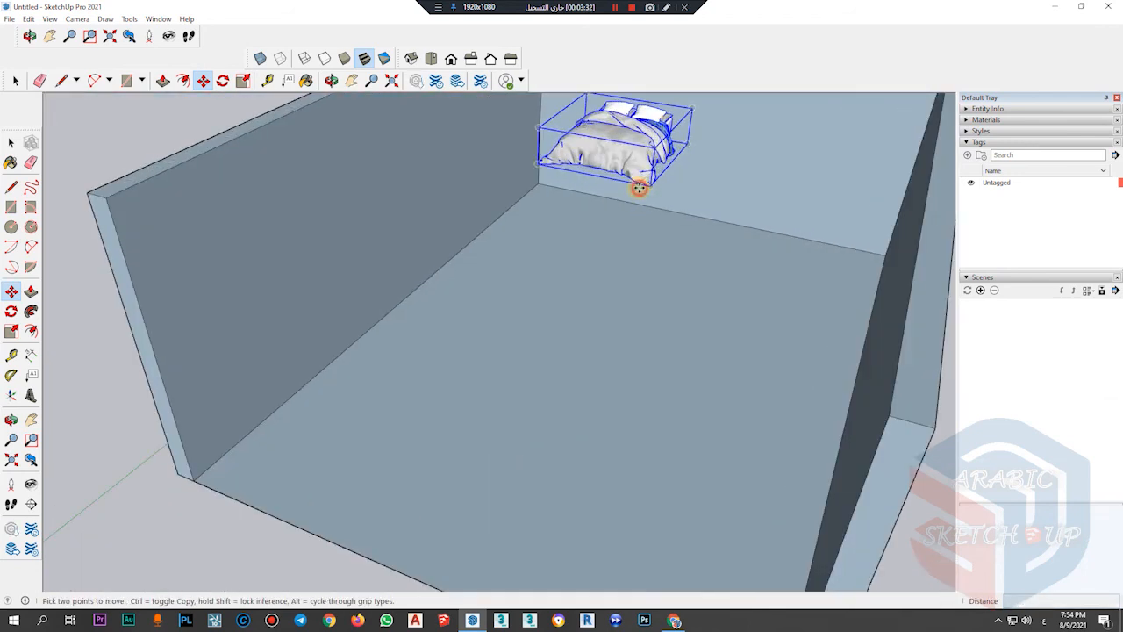
{"action": "left_click", "coordinate": [620, 204]}
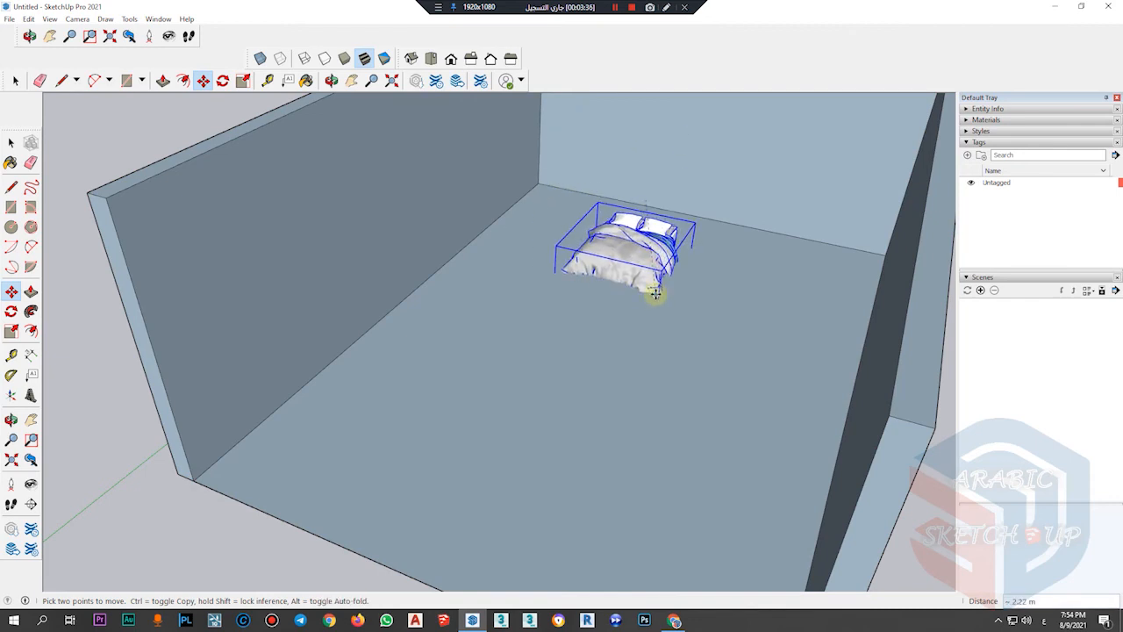
{"action": "left_click", "coordinate": [655, 294]}
{"action": "scroll", "coordinate": [717, 185], "scroll_direction": "up", "scroll_amount": 3}
{"action": "scroll", "coordinate": [616, 279], "scroll_direction": "up", "scroll_amount": 5}
{"action": "scroll", "coordinate": [594, 299], "scroll_direction": "down", "scroll_amount": 5}
{"action": "middle_click_drag", "start_coordinate": [722, 225], "coordinate": [526, 353]}
{"action": "scroll", "coordinate": [443, 316], "scroll_direction": "down", "scroll_amount": 3}
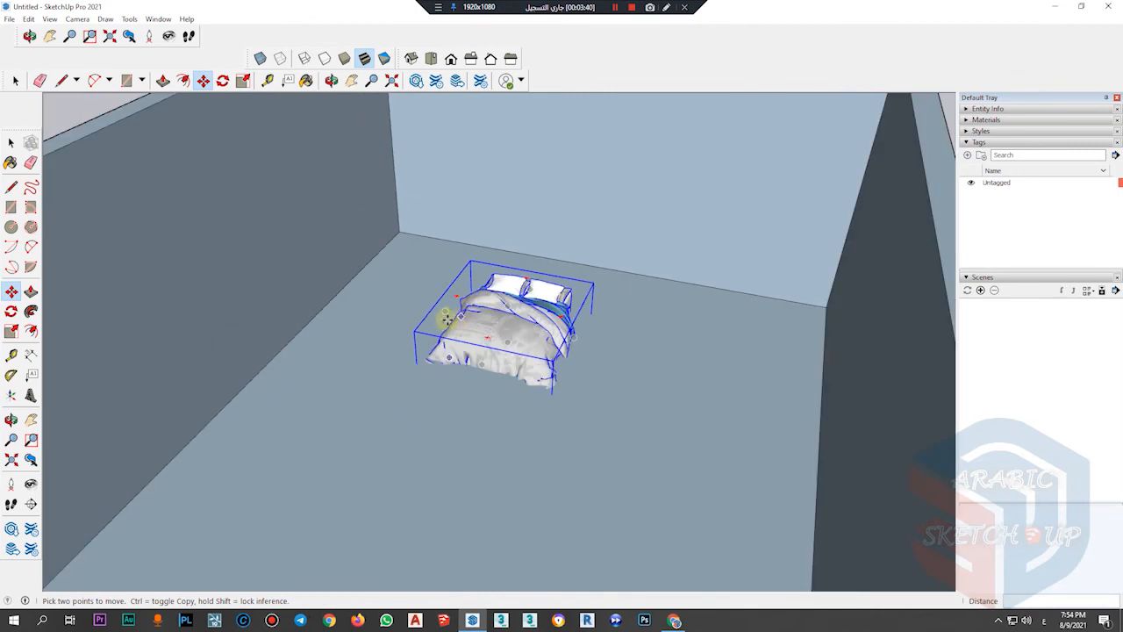
Scale the bed up, widening it on both sides and lengthening it toward the room's open end.
{"action": "middle_click_drag", "start_coordinate": [443, 316], "coordinate": [469, 324]}
{"action": "key", "text": "s"}
{"action": "left_click_drag", "start_coordinate": [566, 288], "coordinate": [649, 249]}
{"action": "middle_click_drag", "start_coordinate": [600, 292], "coordinate": [634, 299]}
{"action": "left_click_drag", "start_coordinate": [630, 302], "coordinate": [658, 302]}
{"action": "left_click_drag", "start_coordinate": [452, 289], "coordinate": [434, 289]}
{"action": "left_click_drag", "start_coordinate": [531, 348], "coordinate": [487, 416]}
Working from beneath the room, move the bed vertically by its bottom corner so its base rests on the floor.
{"action": "middle_click_drag", "start_coordinate": [514, 302], "coordinate": [491, 135]}
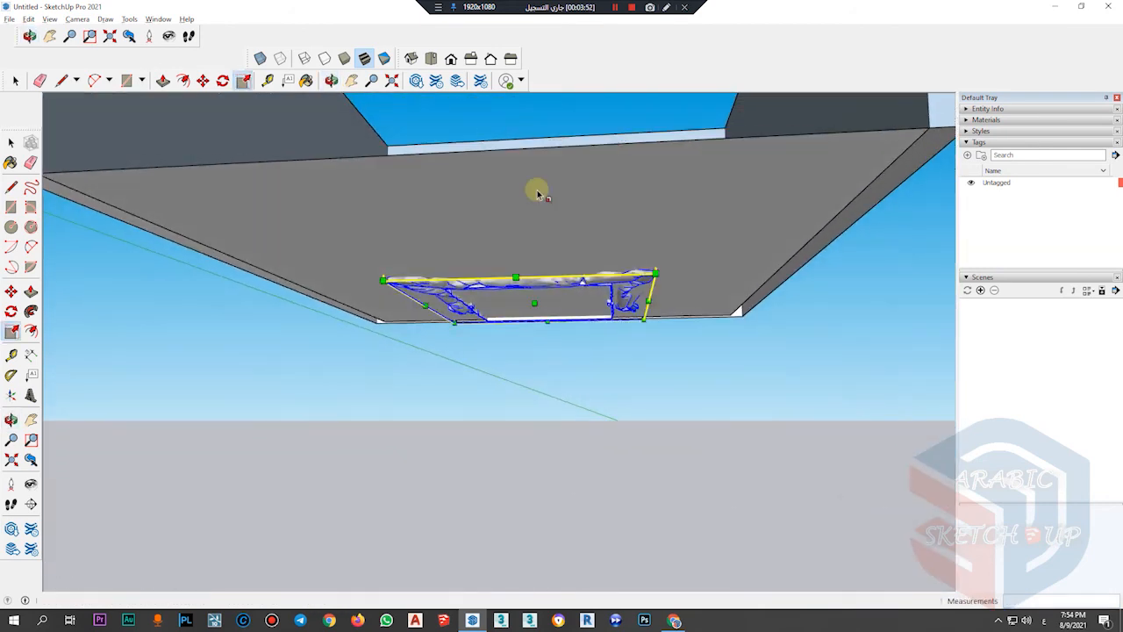
{"action": "scroll", "coordinate": [592, 232], "scroll_direction": "up", "scroll_amount": 1}
{"action": "key", "text": "m"}
{"action": "scroll", "coordinate": [663, 325], "scroll_direction": "up", "scroll_amount": 2}
{"action": "left_click", "coordinate": [657, 260]}
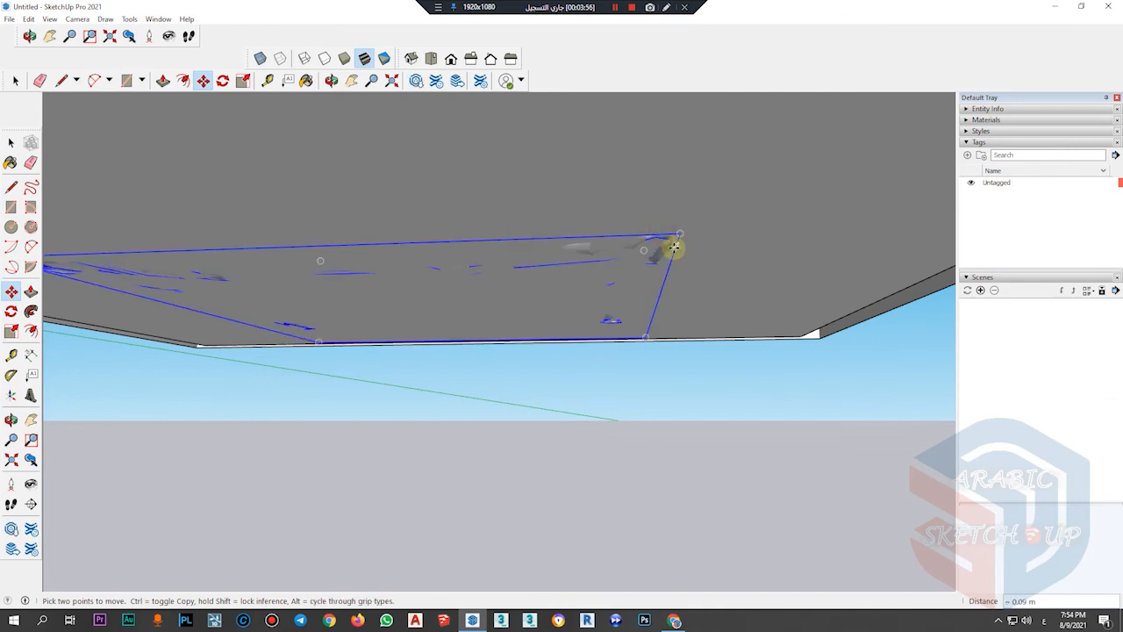
{"action": "left_click", "coordinate": [577, 247]}
Deselect the bed and examine its size and position between the walls.
{"action": "middle_click_drag", "start_coordinate": [501, 195], "coordinate": [511, 369]}
{"action": "scroll", "coordinate": [512, 369], "scroll_direction": "down", "scroll_amount": 5}
{"action": "key", "text": "space"}
{"action": "left_click", "coordinate": [748, 330]}
{"action": "middle_click_drag", "start_coordinate": [750, 330], "coordinate": [438, 313]}
{"action": "scroll", "coordinate": [458, 294], "scroll_direction": "up", "scroll_amount": 3}
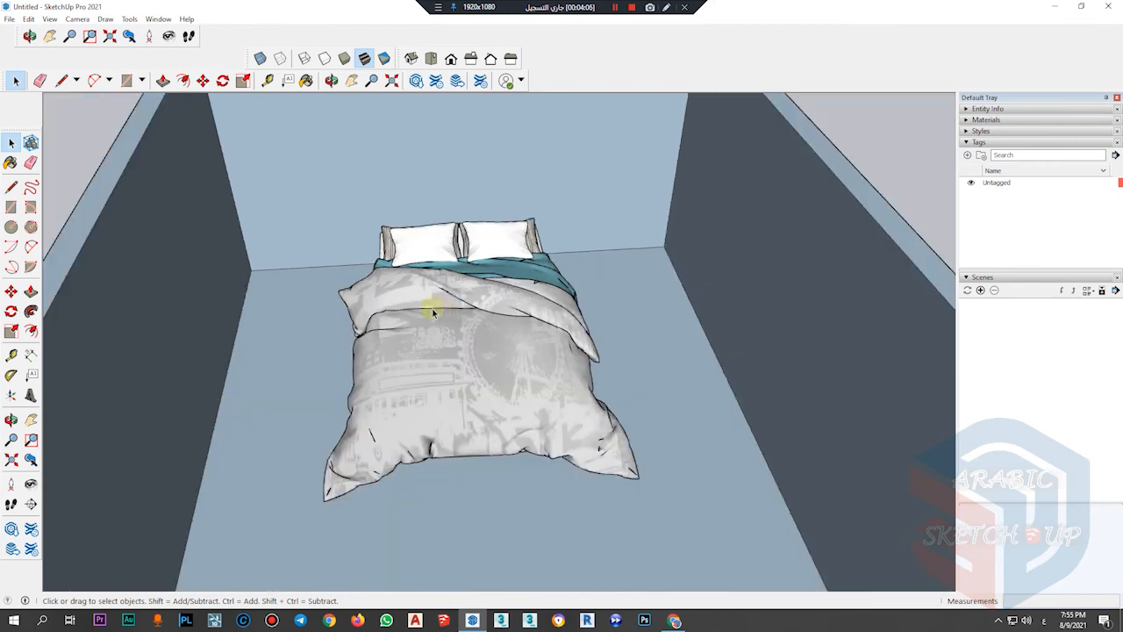
{"action": "scroll", "coordinate": [432, 313], "scroll_direction": "down", "scroll_amount": 1}
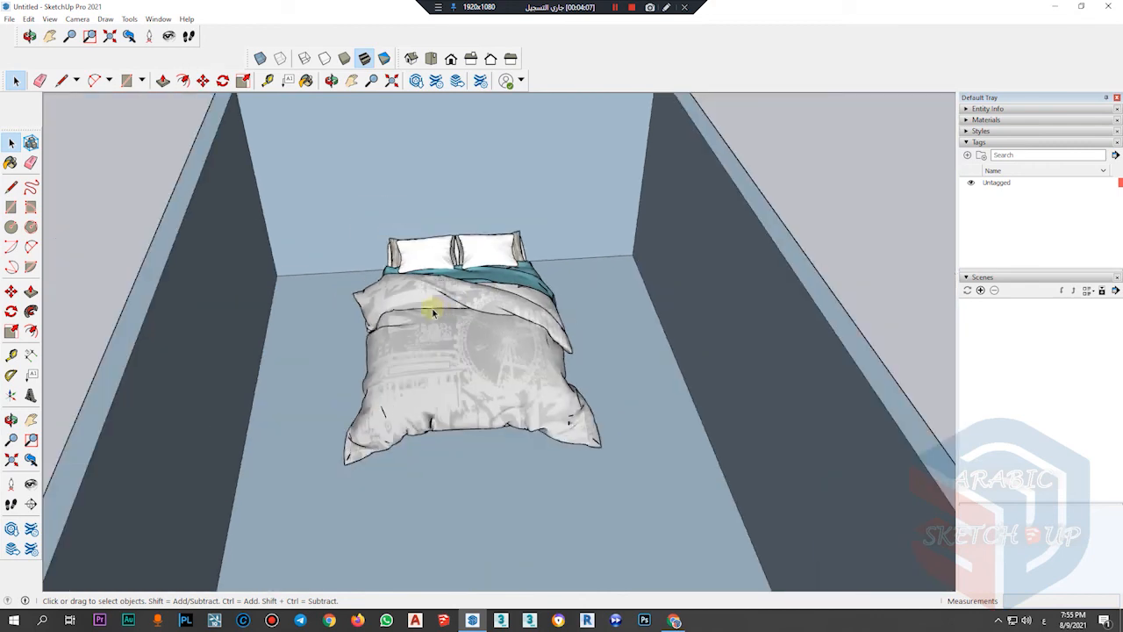